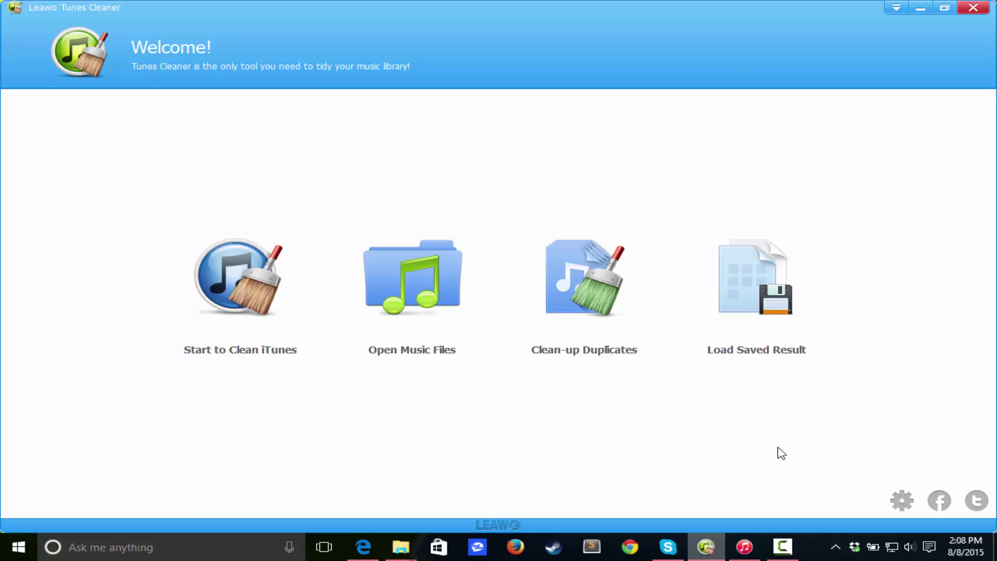
Step: Check in iTunes that the seven test songs lack artist and album, then return to the cleaner
left_click(744, 547)
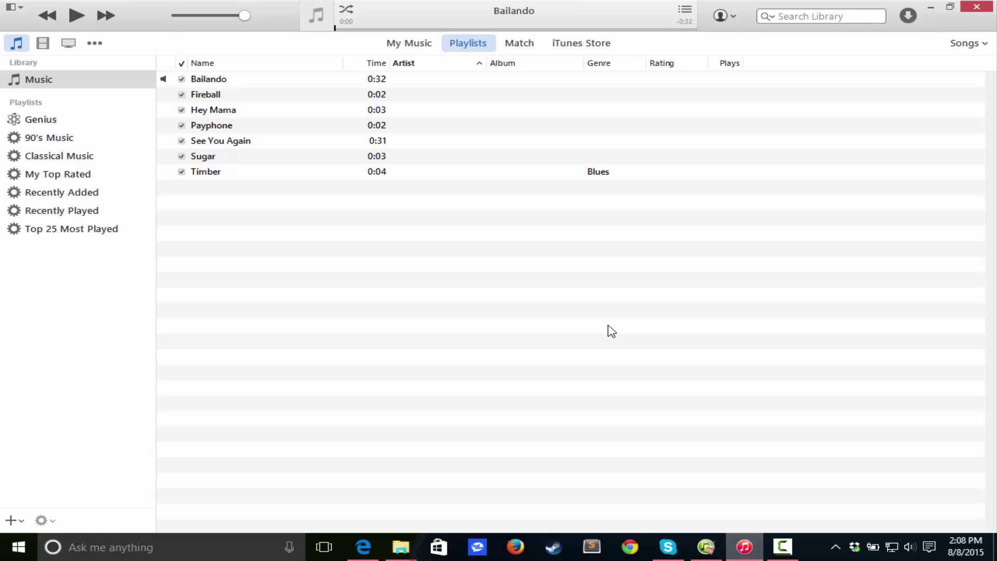
left_click(710, 554)
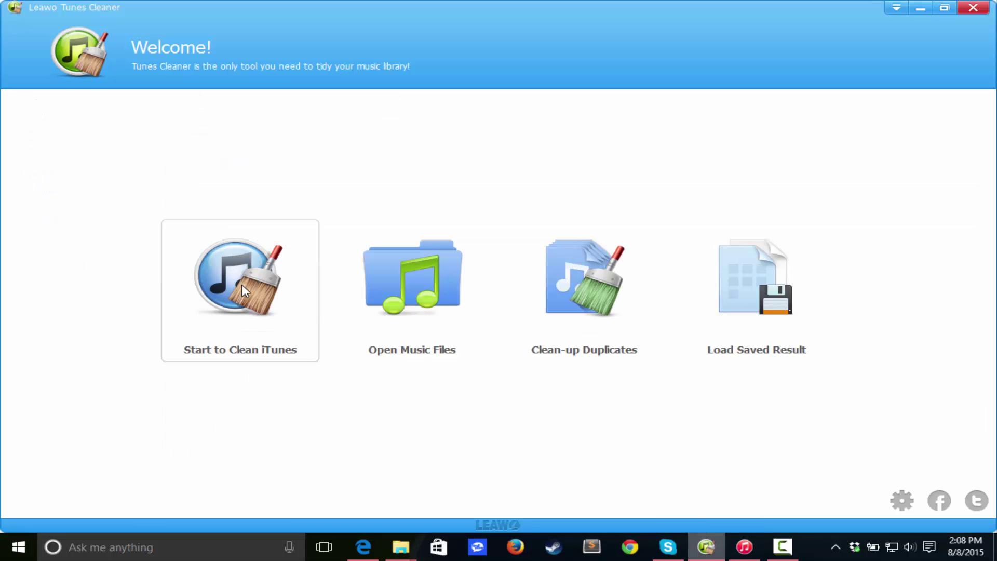
Step: Start the iTunes library scan, glance at the iTunes song list, and come back to the cleaner
left_click(255, 313)
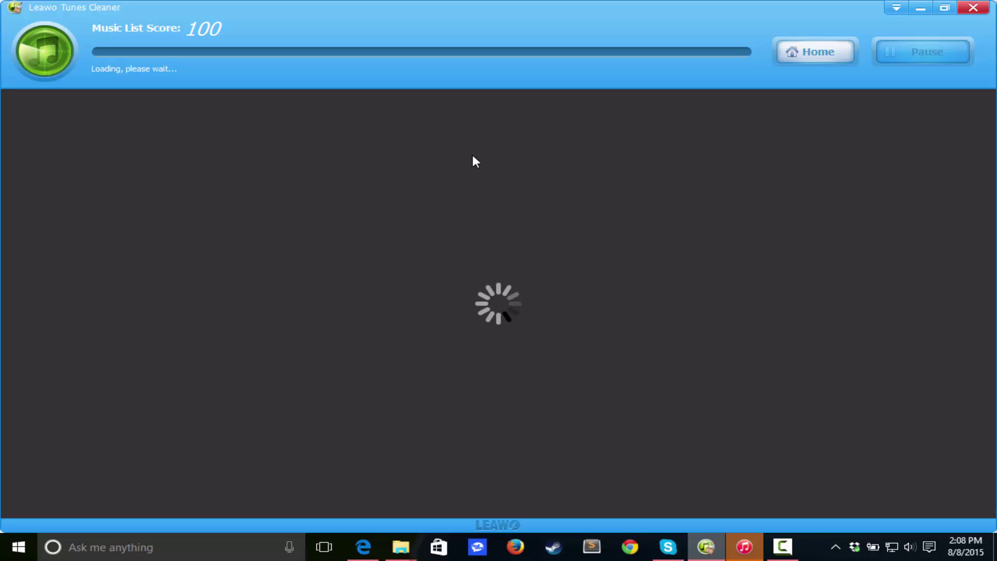
left_click(762, 556)
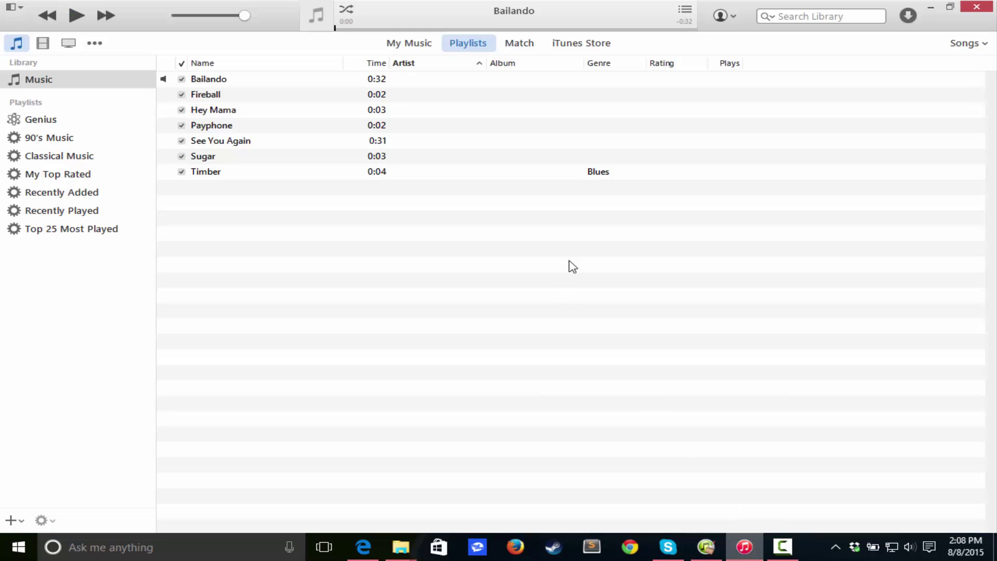
left_click(706, 547)
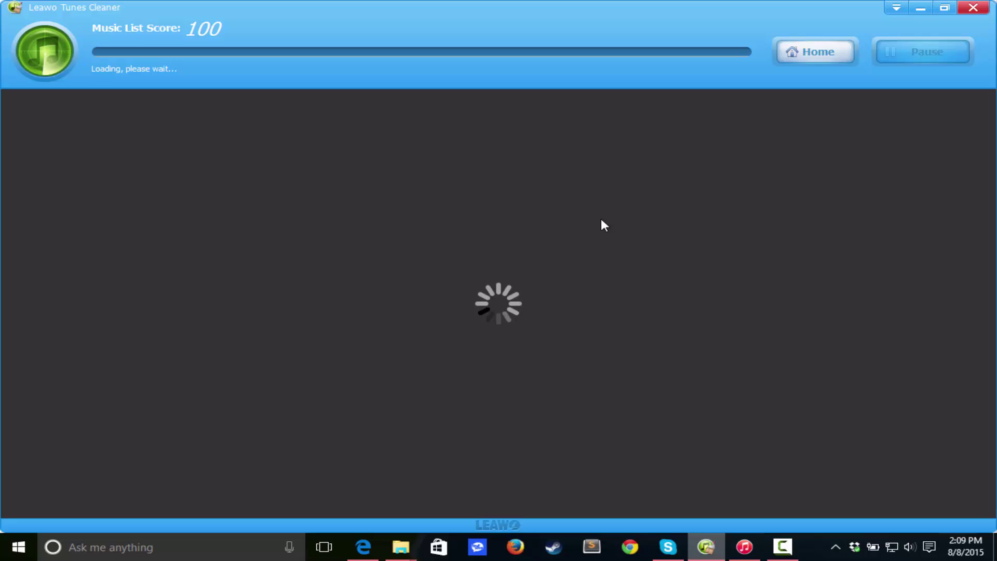
Step: Launch Groove Music from Start, maximize it, browse the Albums cover art, then close it
key("super")
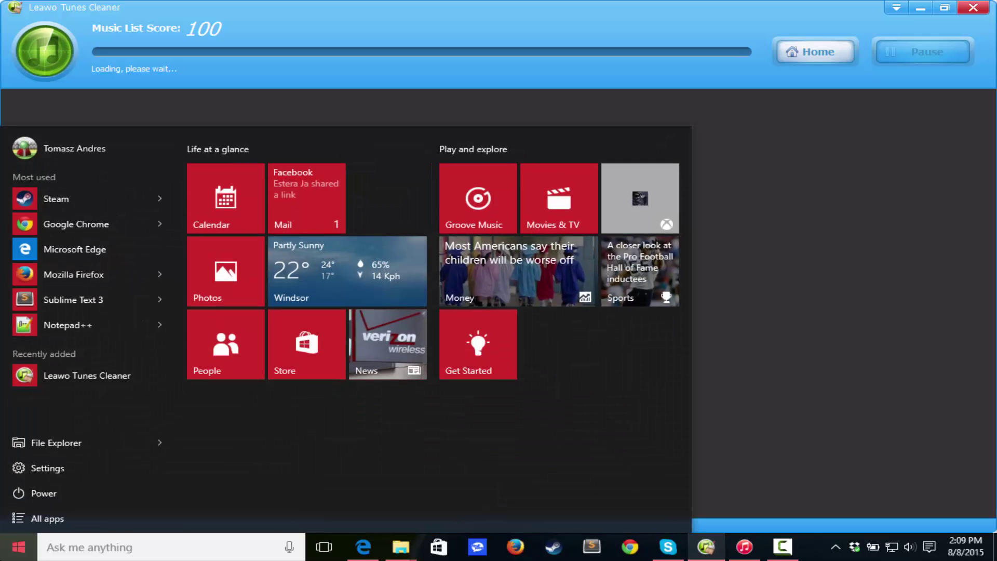
left_click(473, 209)
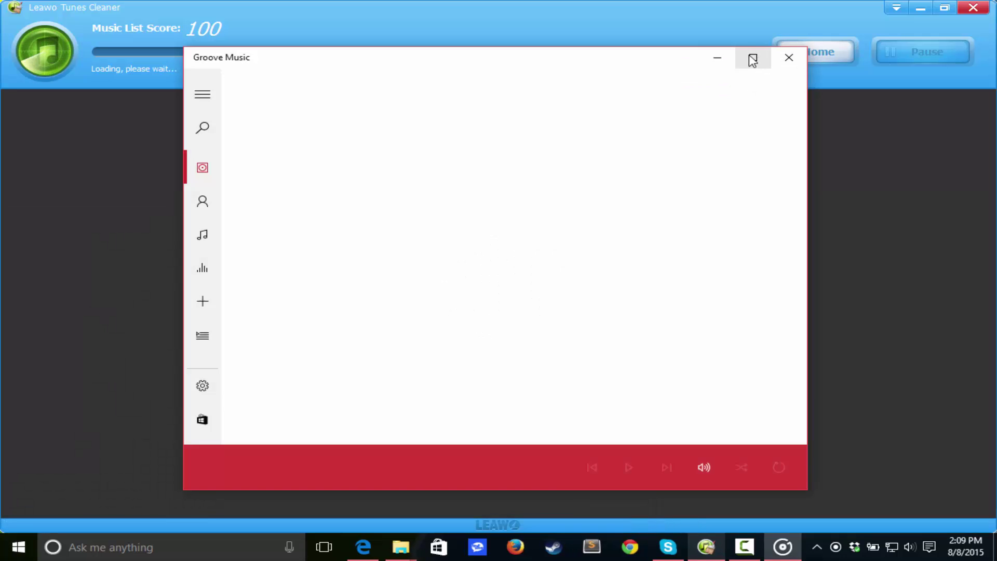
left_click(753, 57)
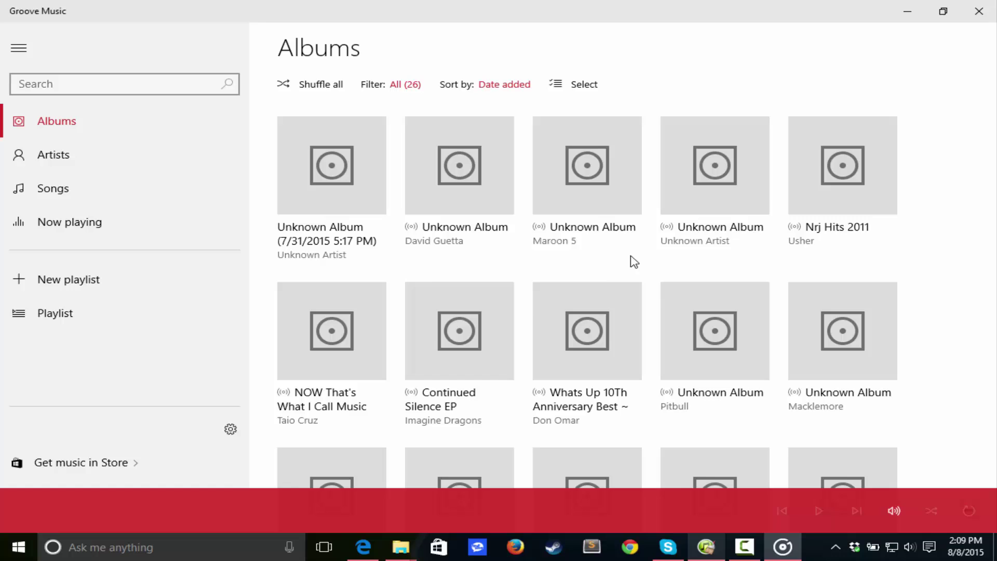
scroll(427, 221, "down", 3)
scroll(447, 270, "down", 5)
scroll(475, 316, "up", 10)
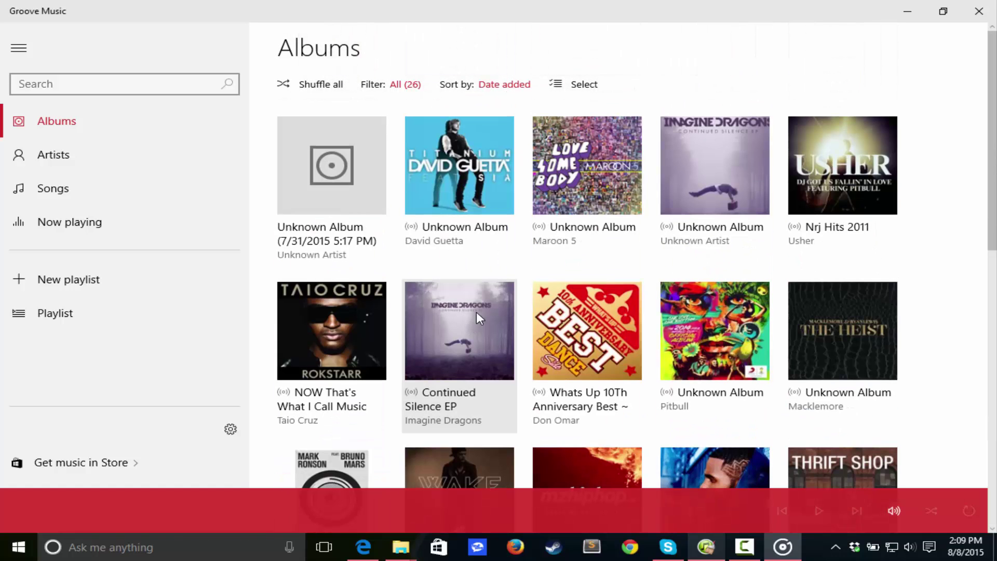
left_click(966, 12)
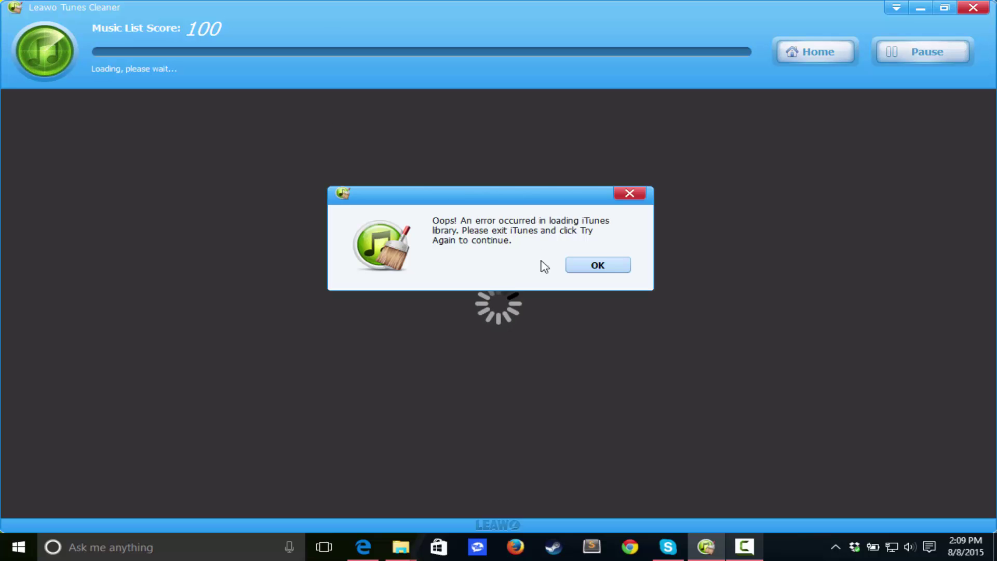
Step: Dismiss the loading error, retry the library load, and rescan iTunes to a score of 24
left_click(605, 269)
left_click(885, 51)
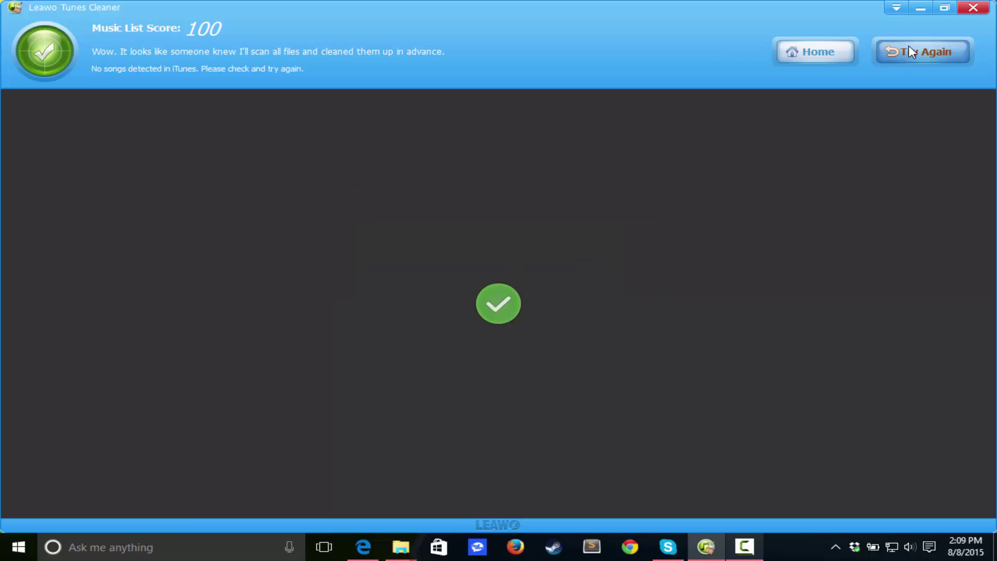
left_click(251, 312)
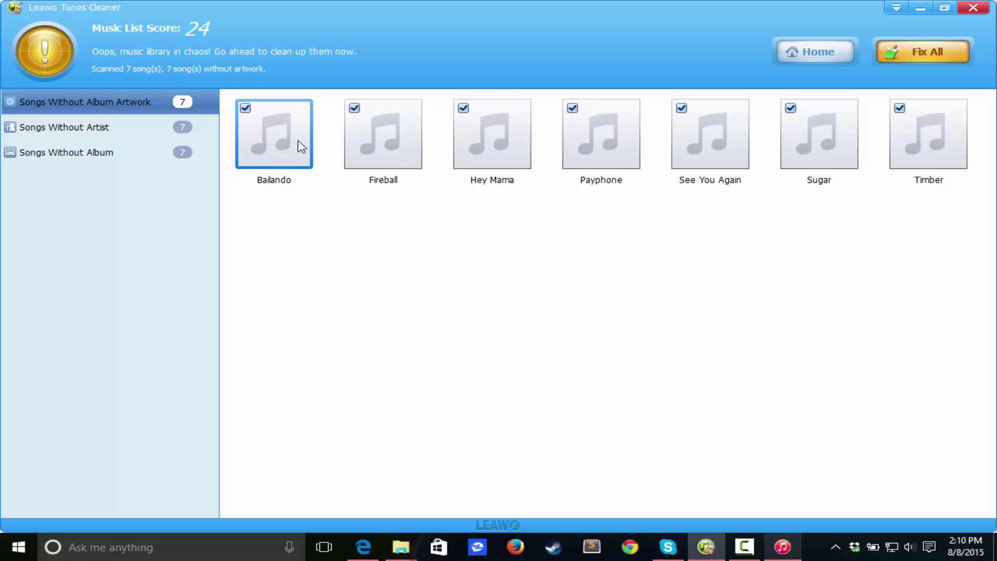
Step: Run Fix All on the seven ticked songs, reaching score 53 with 8 problems fixed
right_click(263, 147)
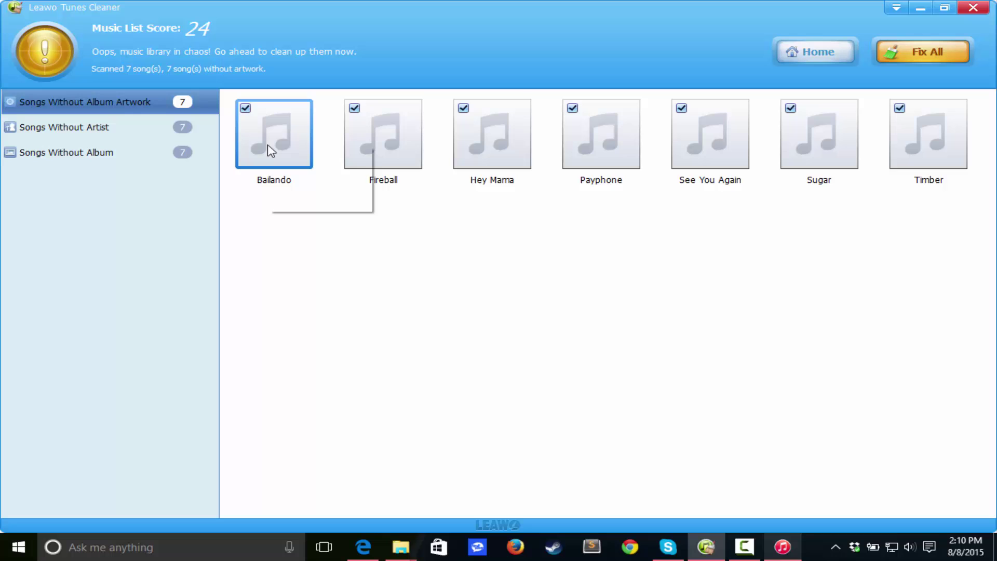
left_click(241, 232)
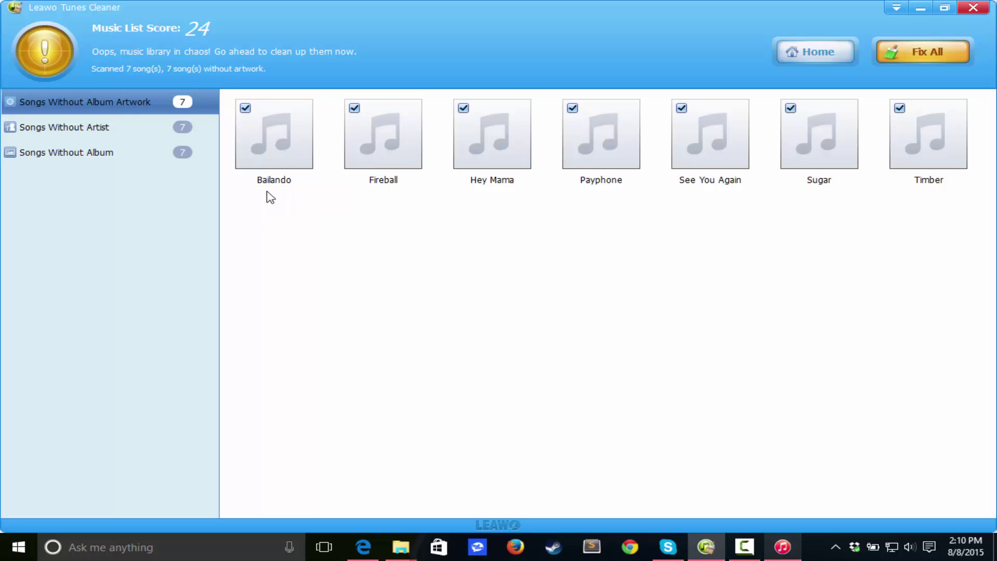
left_click(909, 50)
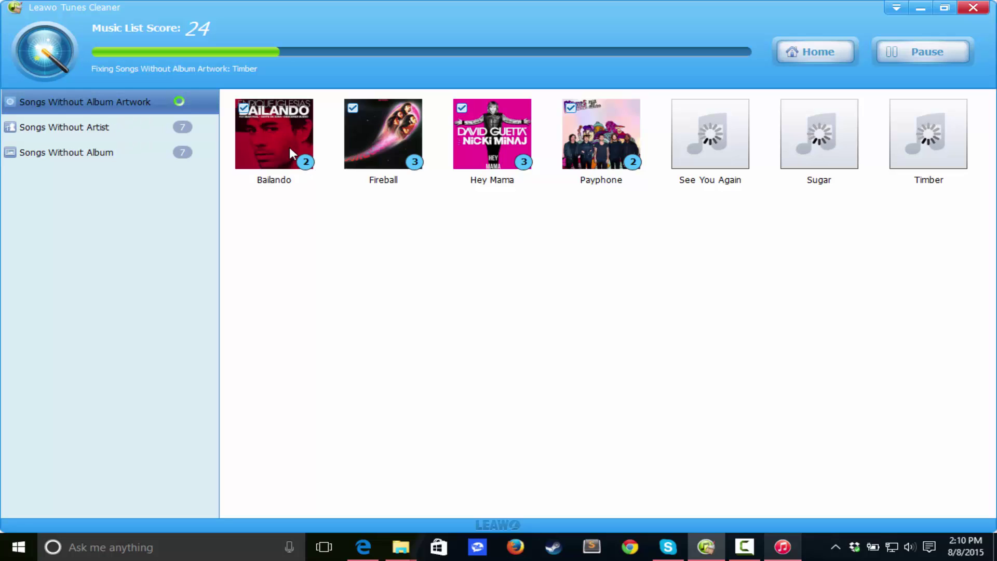
right_click(396, 143)
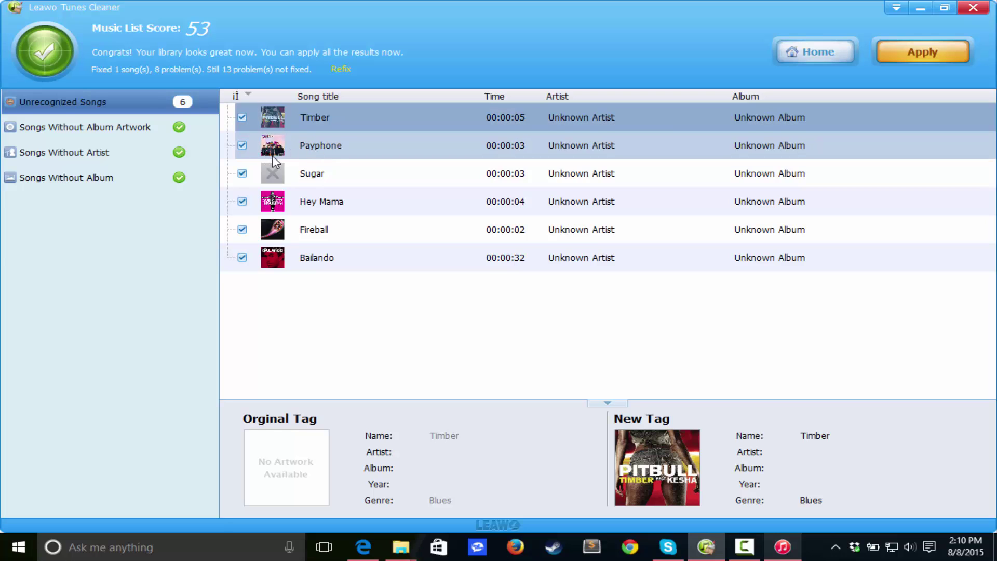
left_click(308, 180)
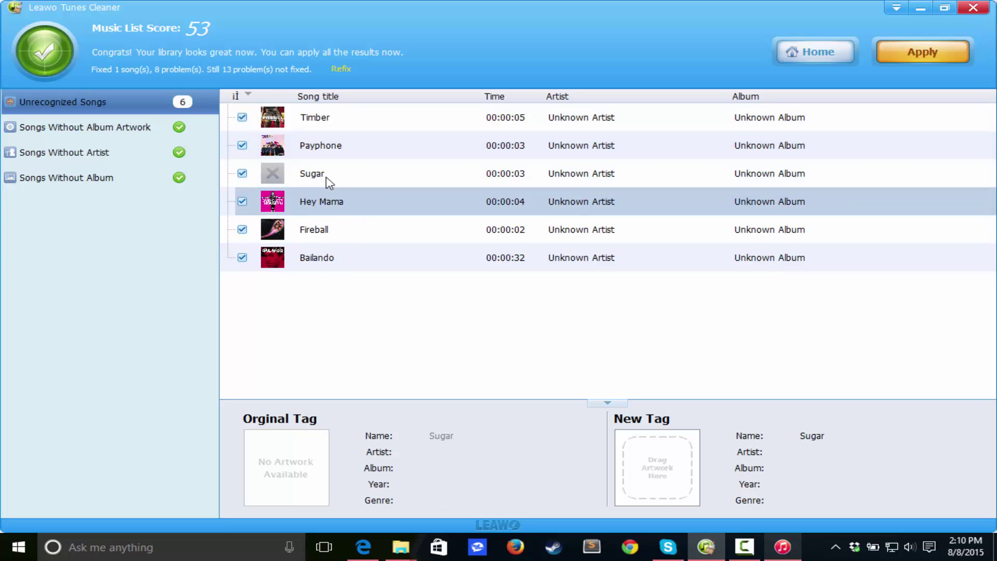
left_click(341, 203)
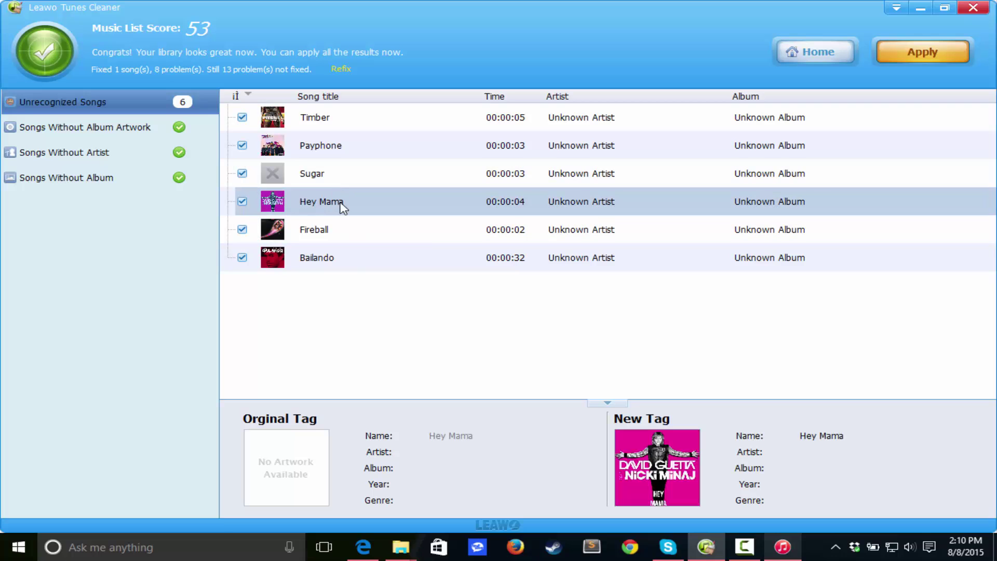
left_click(349, 229)
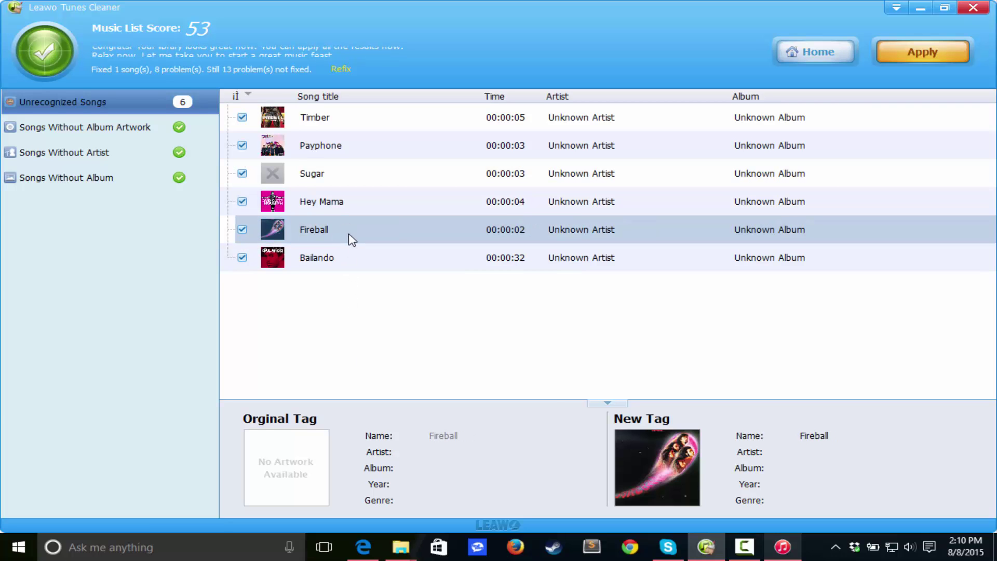
left_click(391, 257)
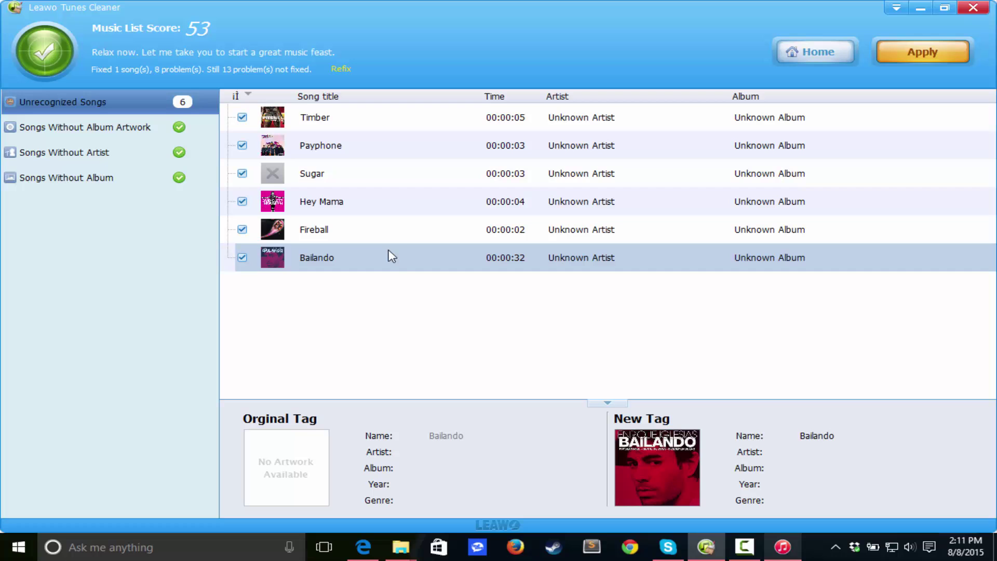
left_click(105, 156)
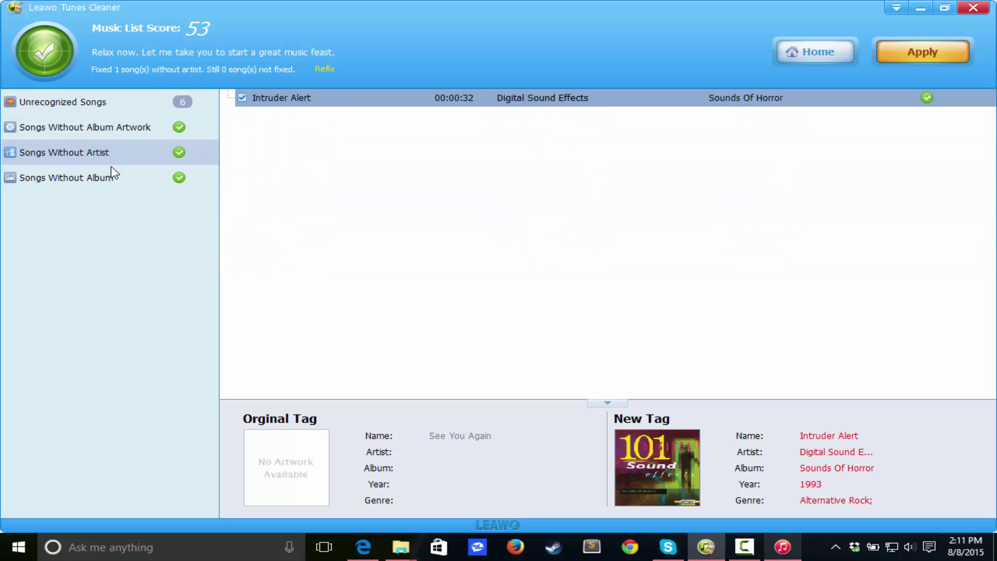
left_click(111, 175)
left_click(118, 132)
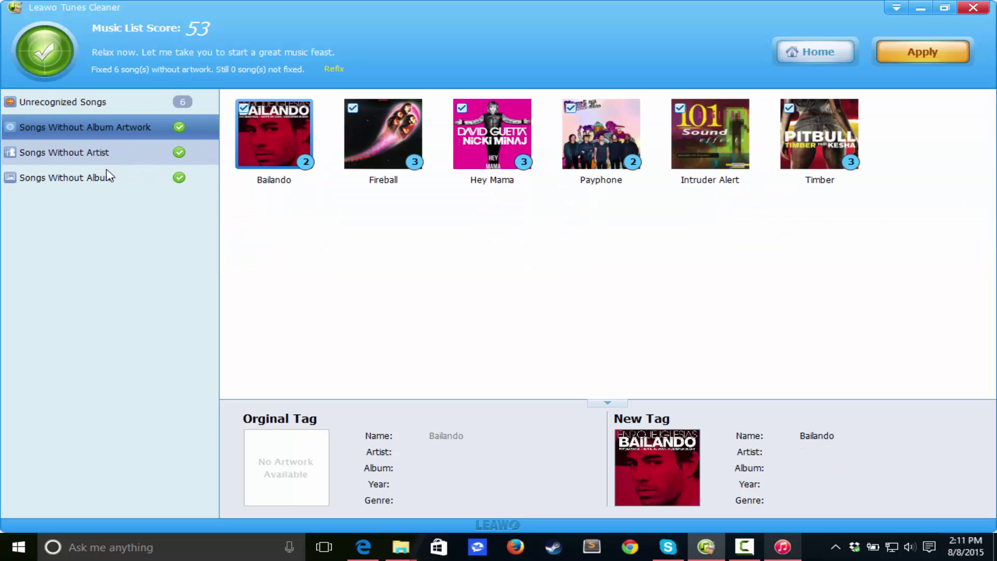
left_click(94, 159)
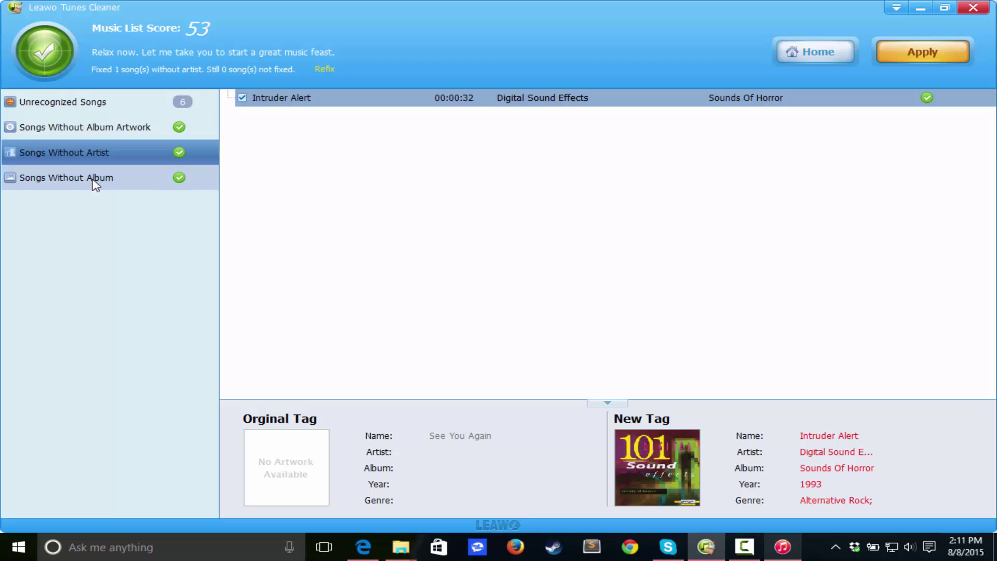
left_click(93, 180)
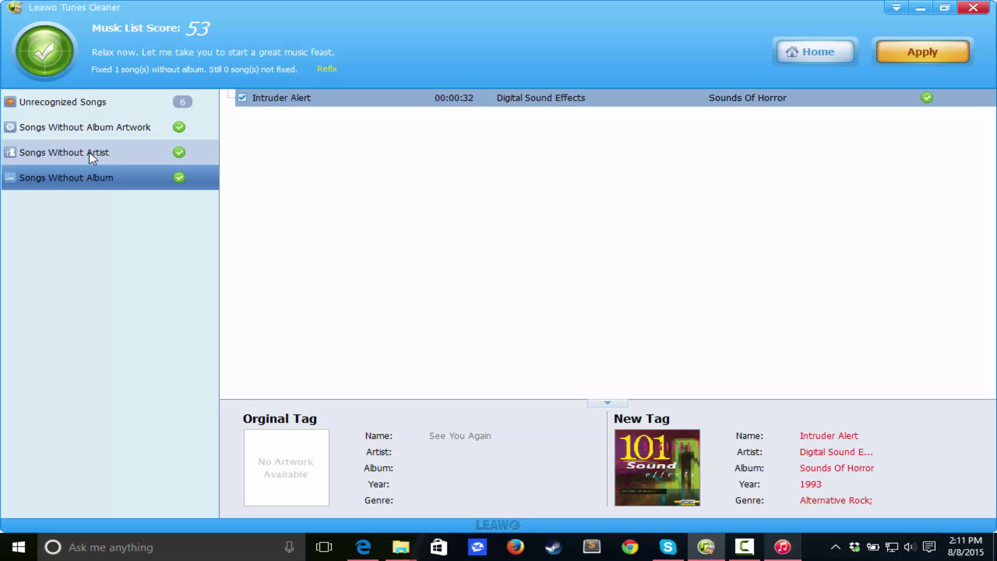
left_click(107, 127)
left_click(78, 102)
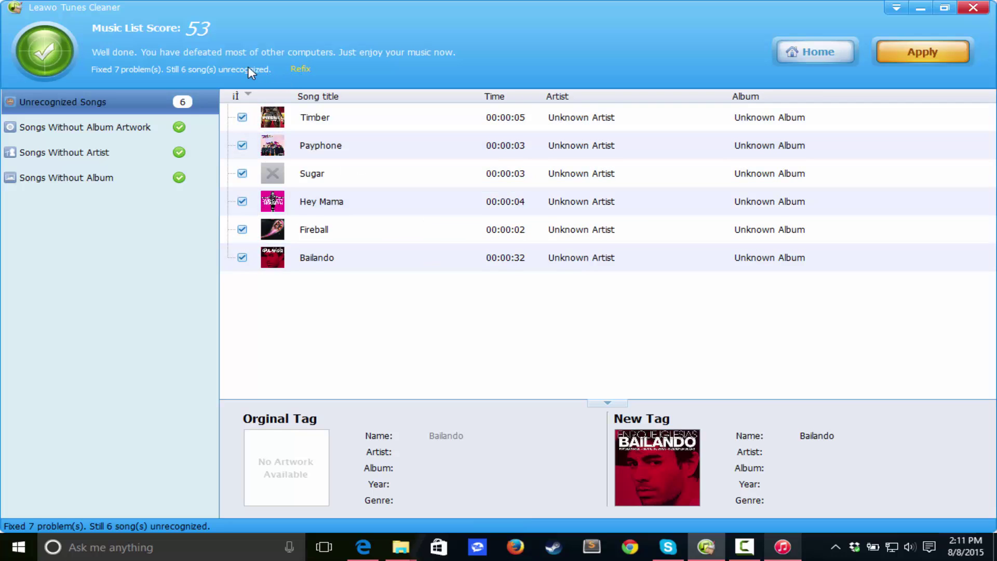
Step: Enter Maroon 5 as Sugar's new artist tag and refix the unrecognized songs
left_click(371, 175)
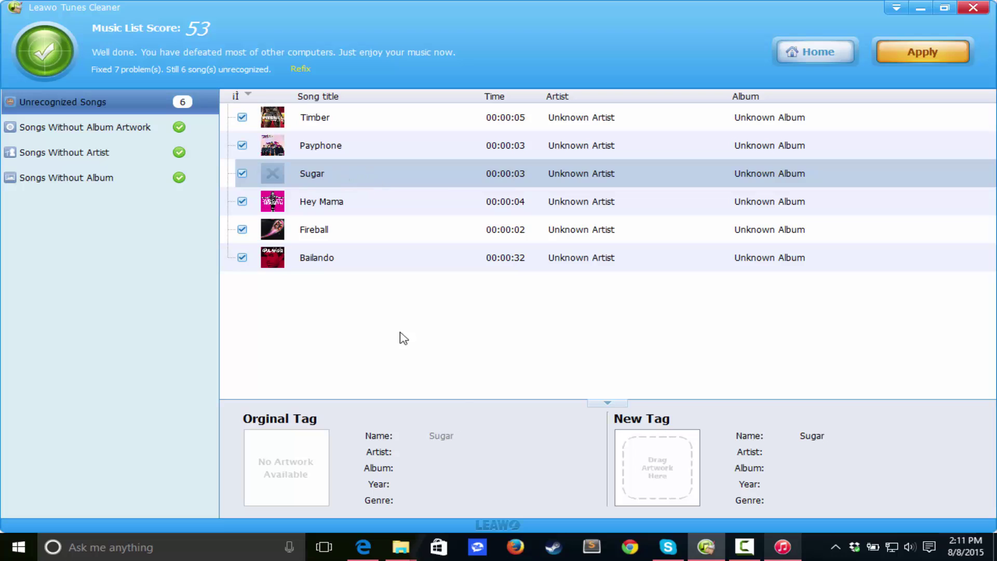
left_click(813, 436)
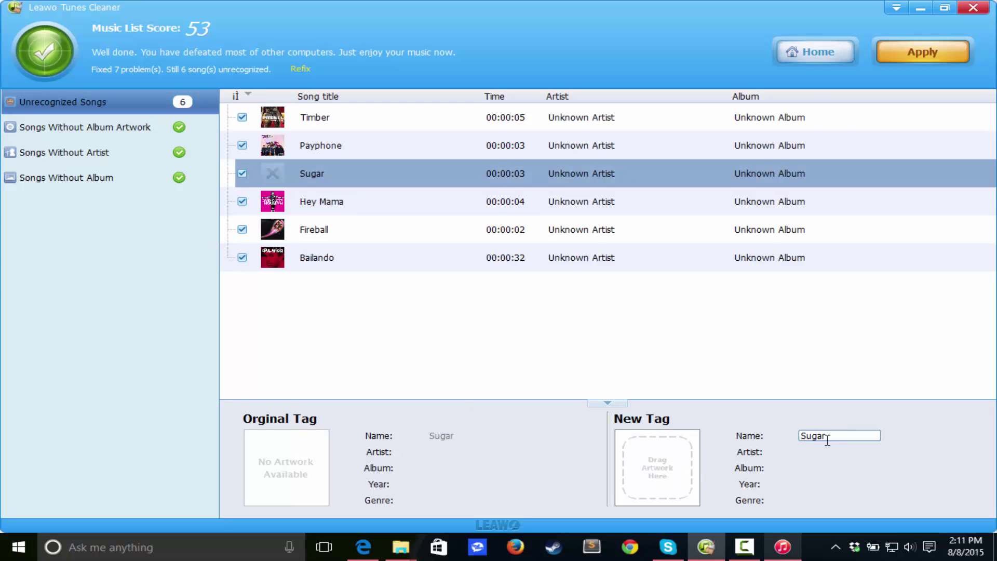
left_click(809, 452)
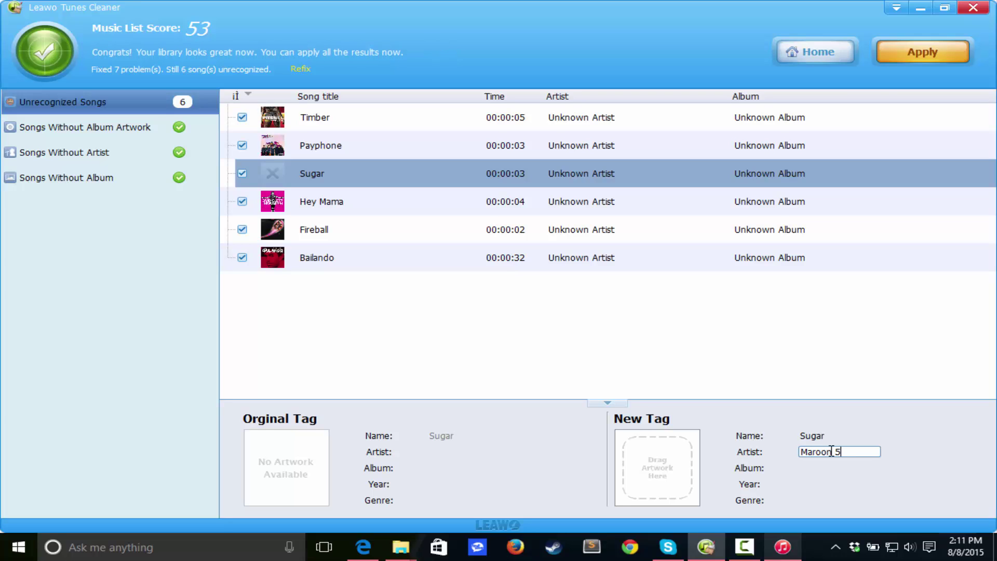
left_click(766, 396)
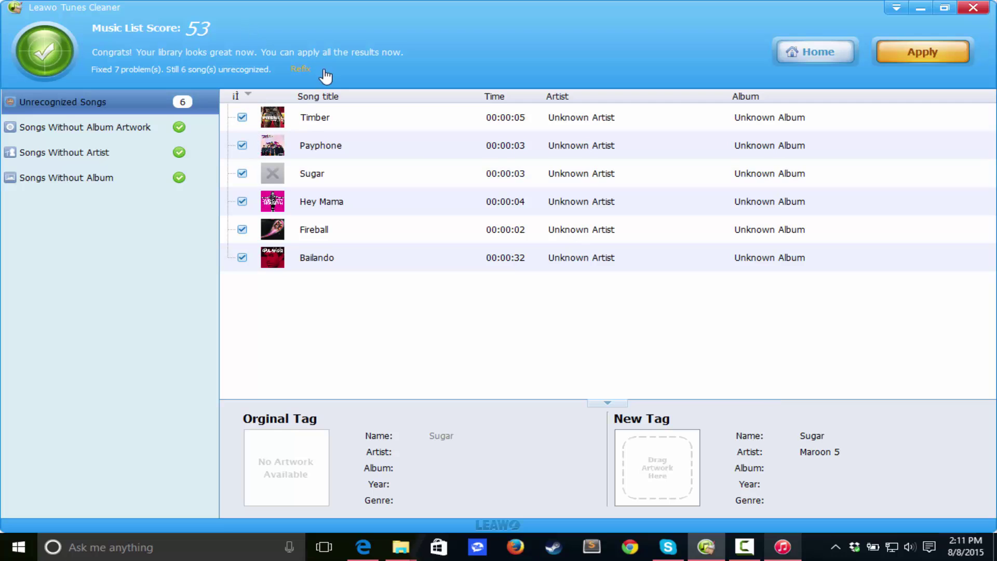
left_click(302, 69)
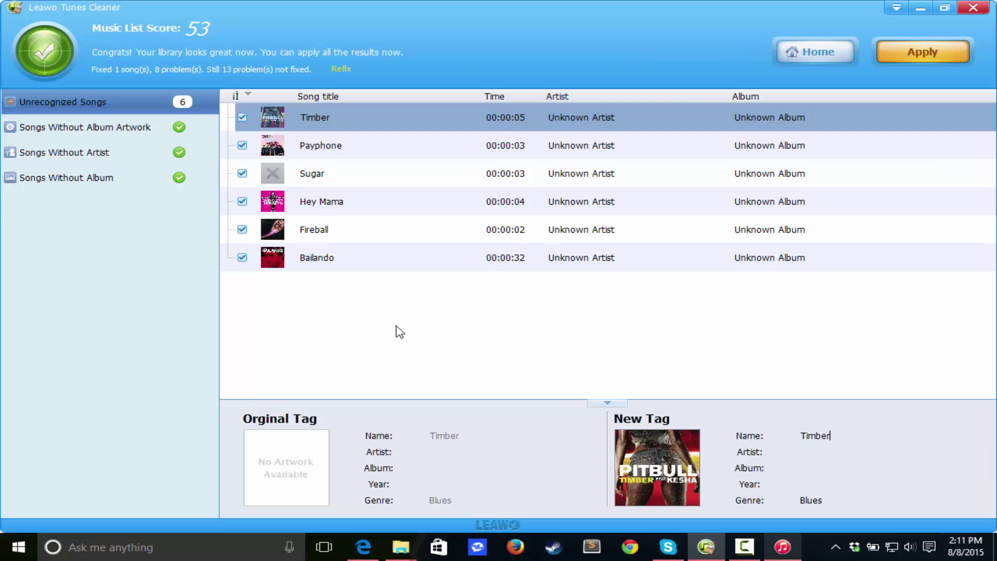
Step: Review suggested artwork for Timber, Payphone, Sugar, Hey Mama, Fireball and Bailando, then select Timber for editing
left_click(335, 180)
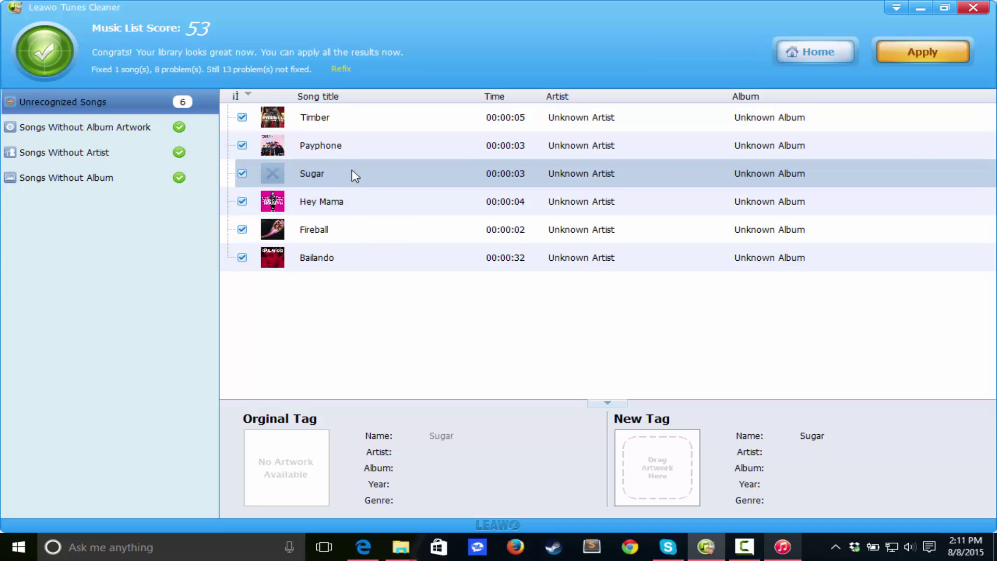
left_click(330, 125)
left_click(331, 149)
left_click(334, 173)
left_click(340, 207)
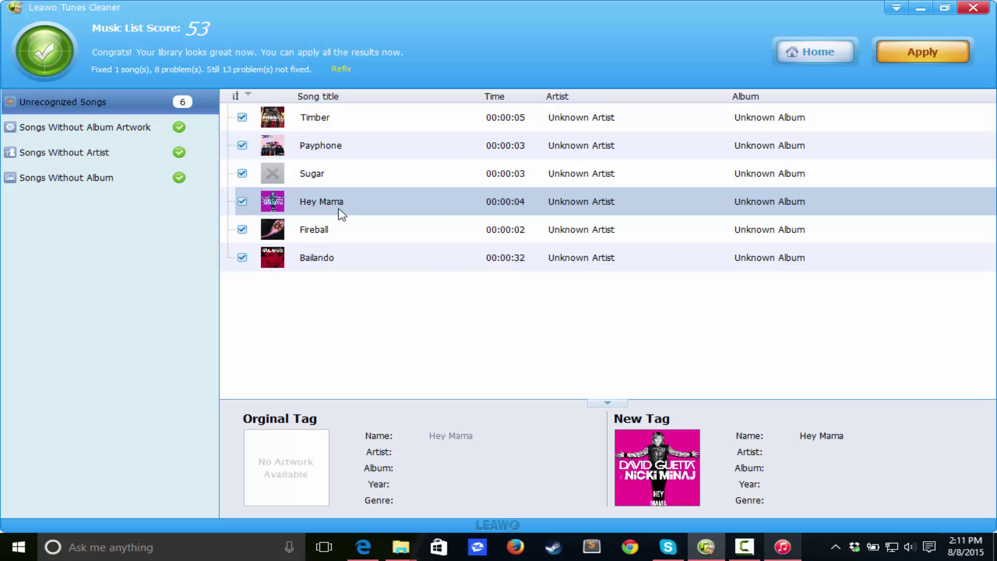
left_click(338, 230)
left_click(344, 257)
left_click(346, 122)
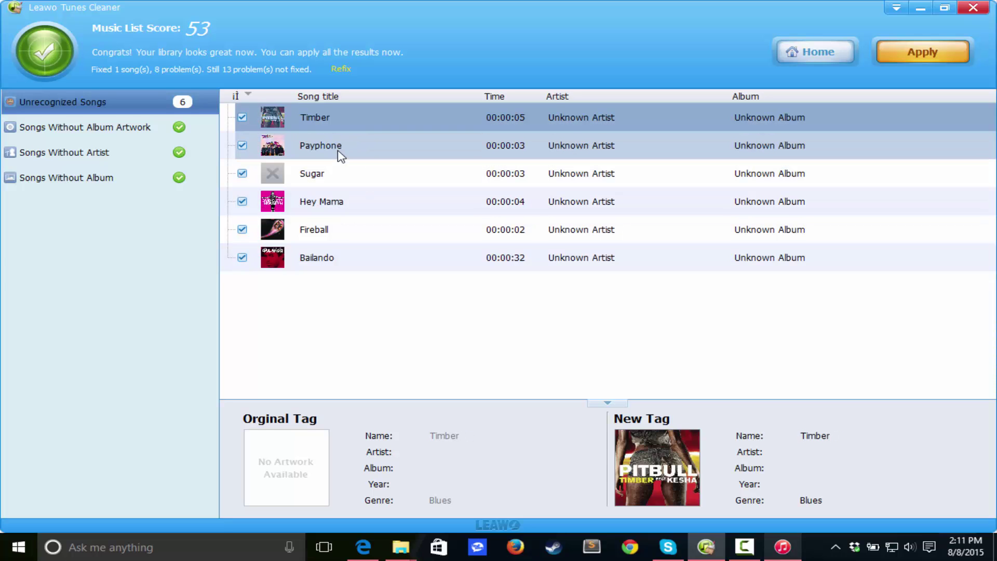
left_click(340, 149)
left_click(334, 176)
left_click(335, 205)
left_click(337, 230)
left_click(325, 262)
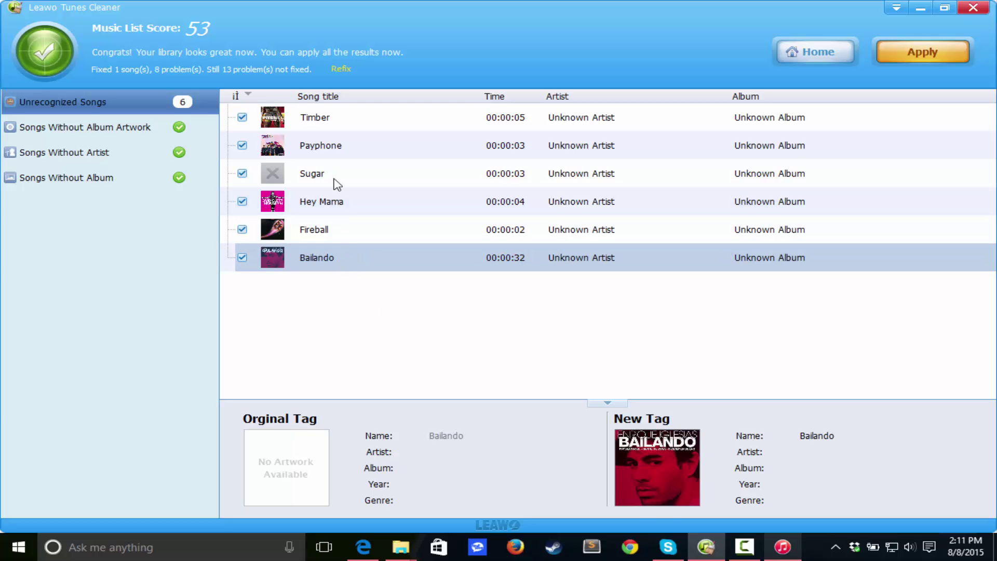
left_click(339, 127)
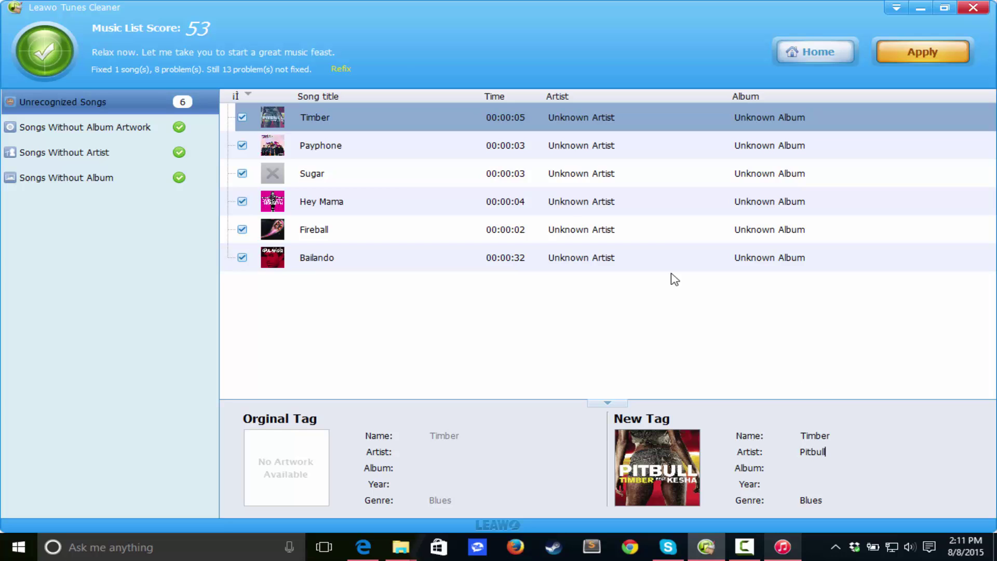
Step: Set Timber's artist to Pitbull and Payphone's artist to Maroon 5
left_click(379, 145)
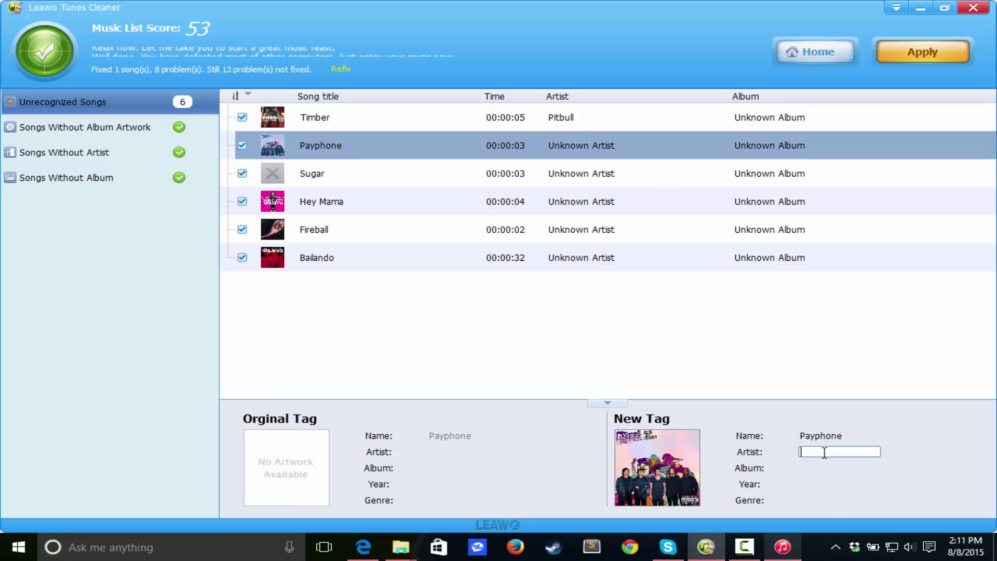
type("Maroon 5")
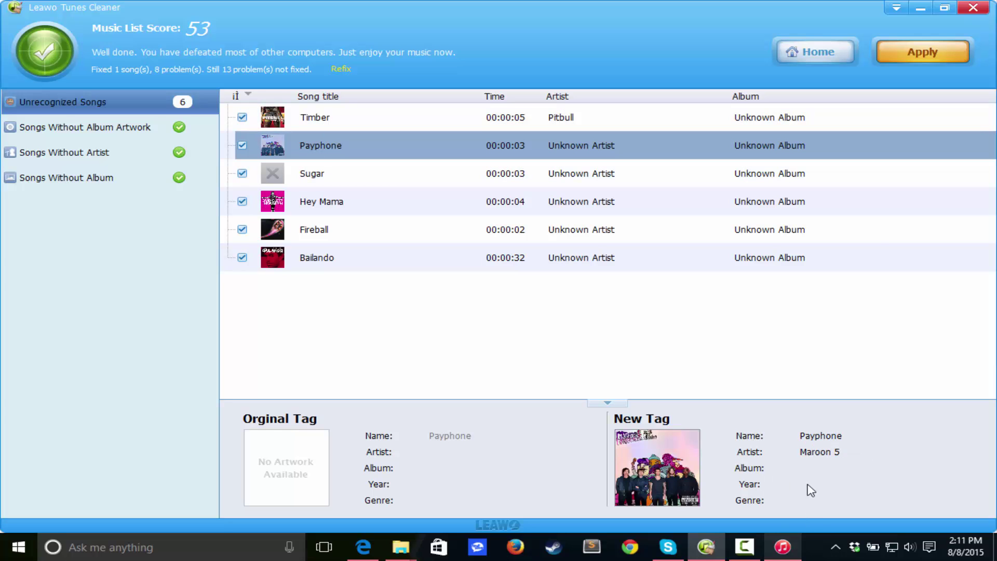
left_click(349, 171)
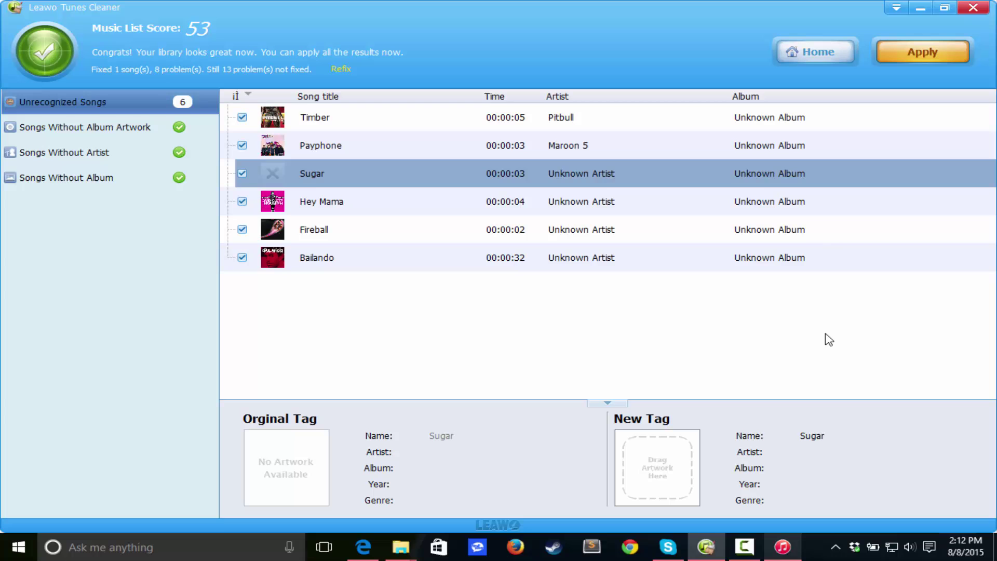
left_click_drag(813, 347, 333, 148)
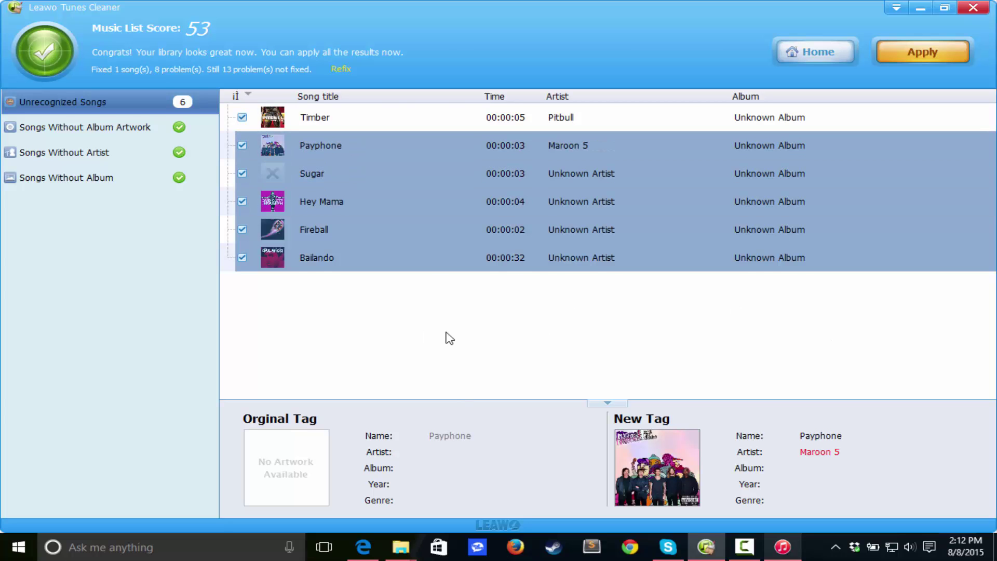
Step: Clear the song selection and apply the tag fixes, raising the score from 53 to 60
left_click(448, 337)
left_click(919, 52)
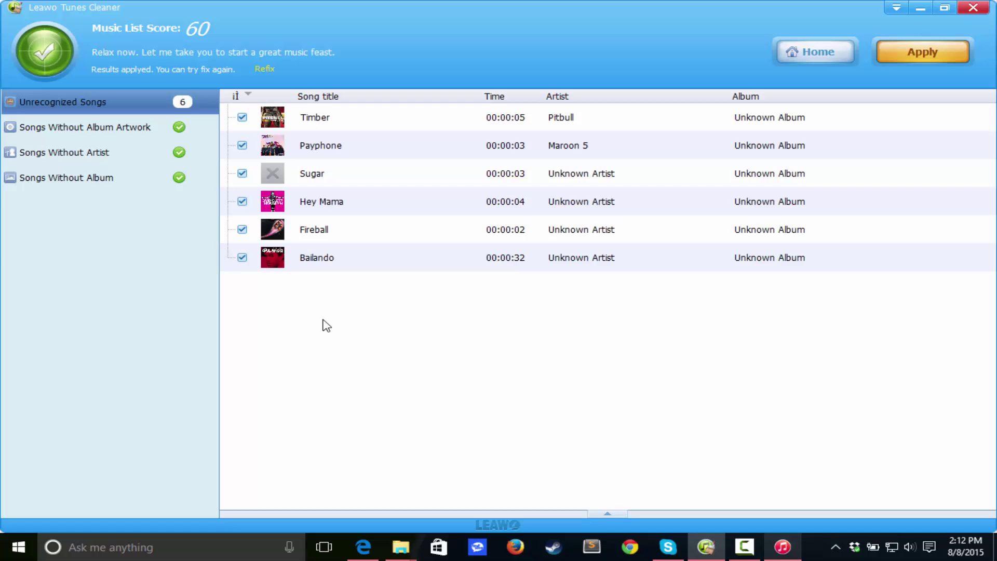
Step: In iTunes, switch to the full song list and inspect Payphone's updated Maroon 5 tag
left_click(782, 547)
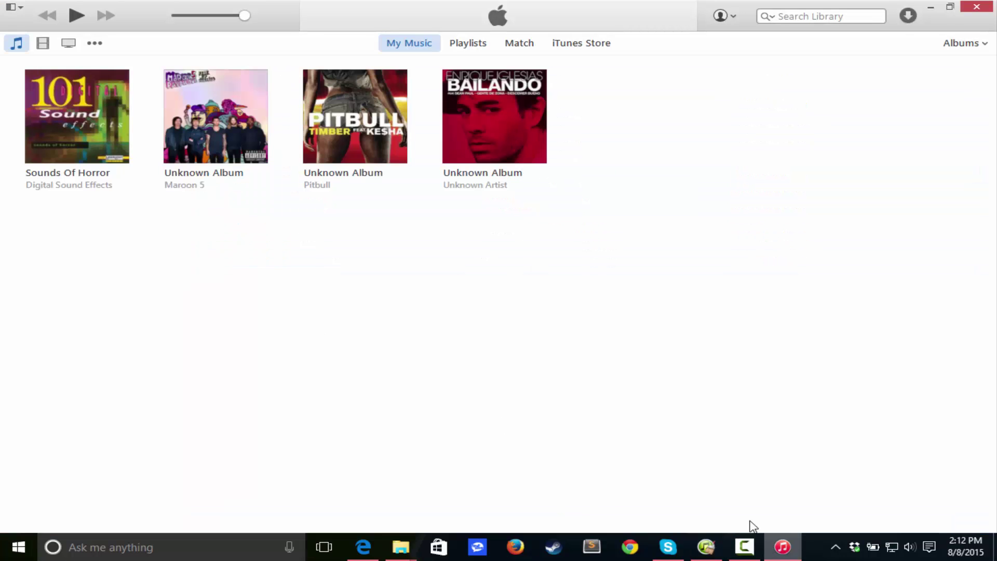
left_click_drag(732, 249, 167, 256)
left_click(471, 45)
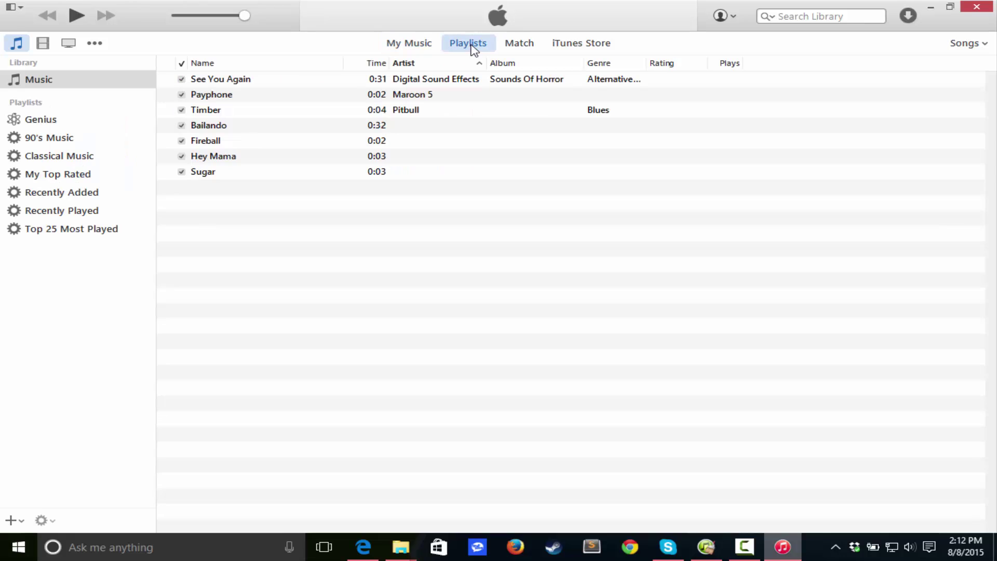
left_click(240, 82)
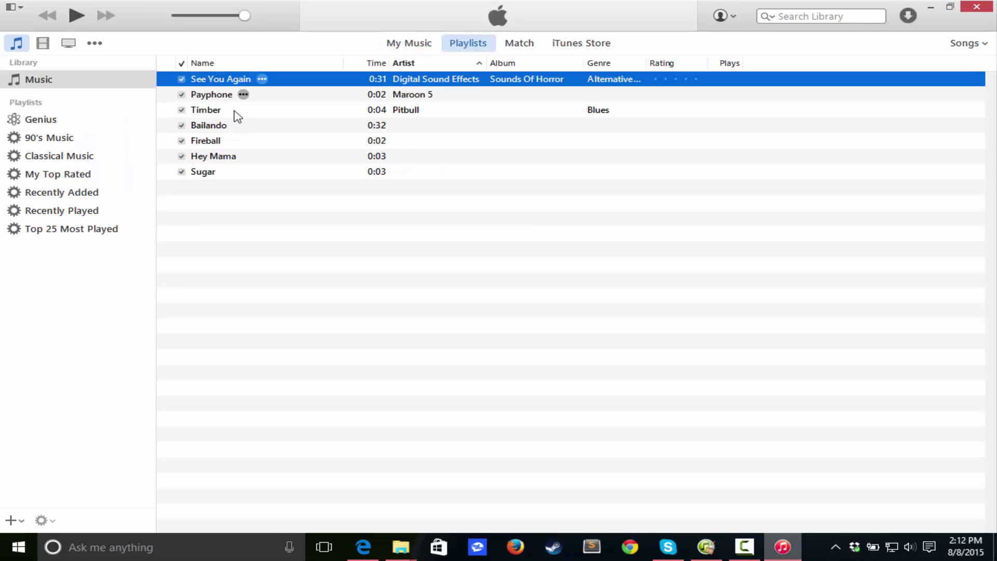
left_click(243, 94)
left_click(249, 220)
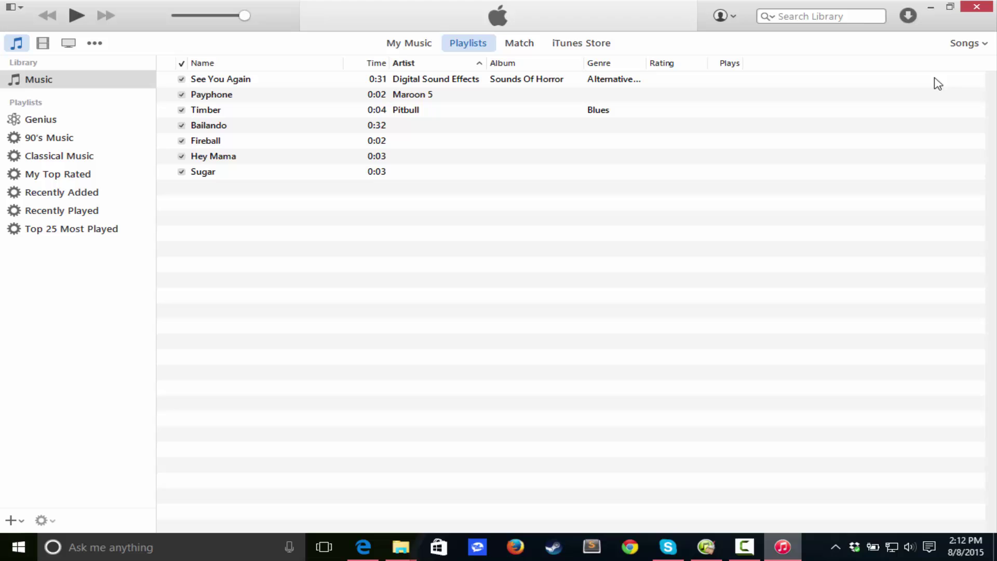
Step: Review the song list view options, keeping Artist sort and leaving the Album Artist column hidden
left_click(967, 42)
left_click(923, 170)
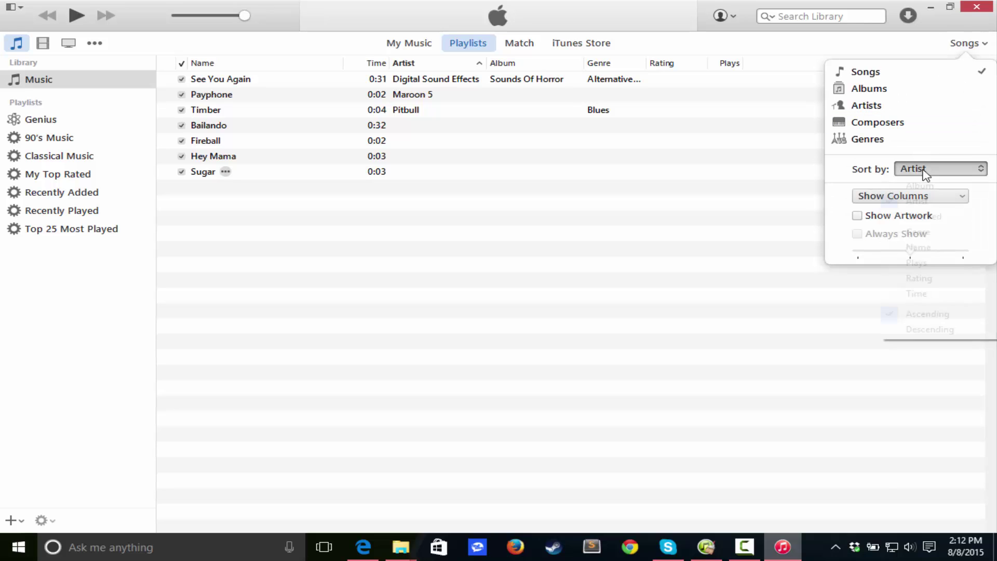
left_click(876, 185)
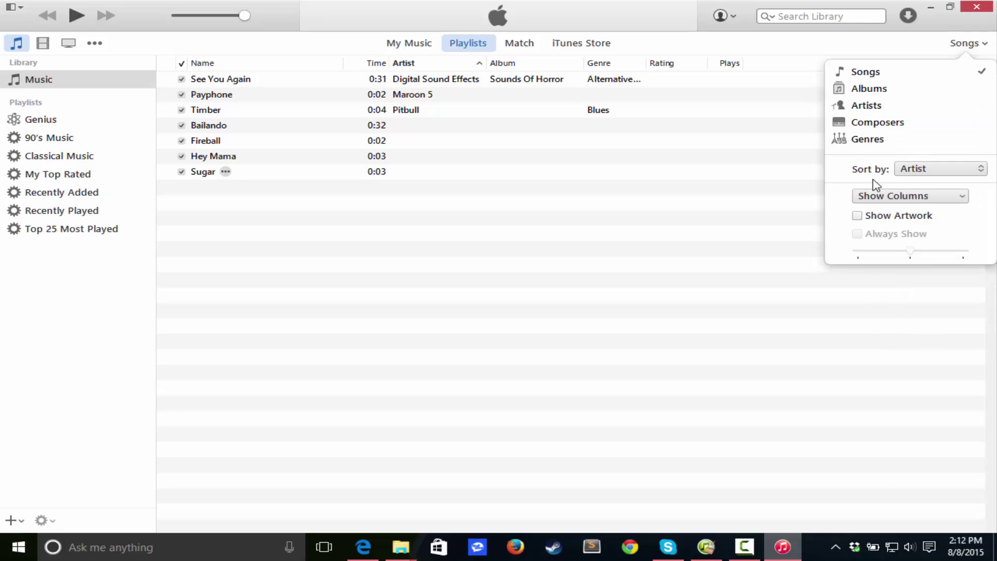
left_click(907, 199)
left_click(927, 228)
left_click(920, 200)
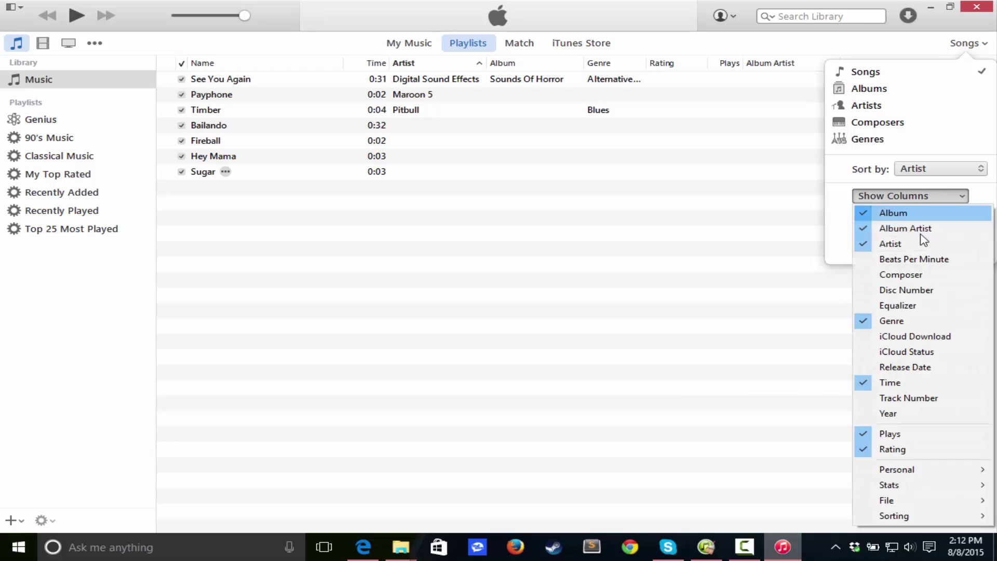
left_click(913, 228)
left_click(902, 197)
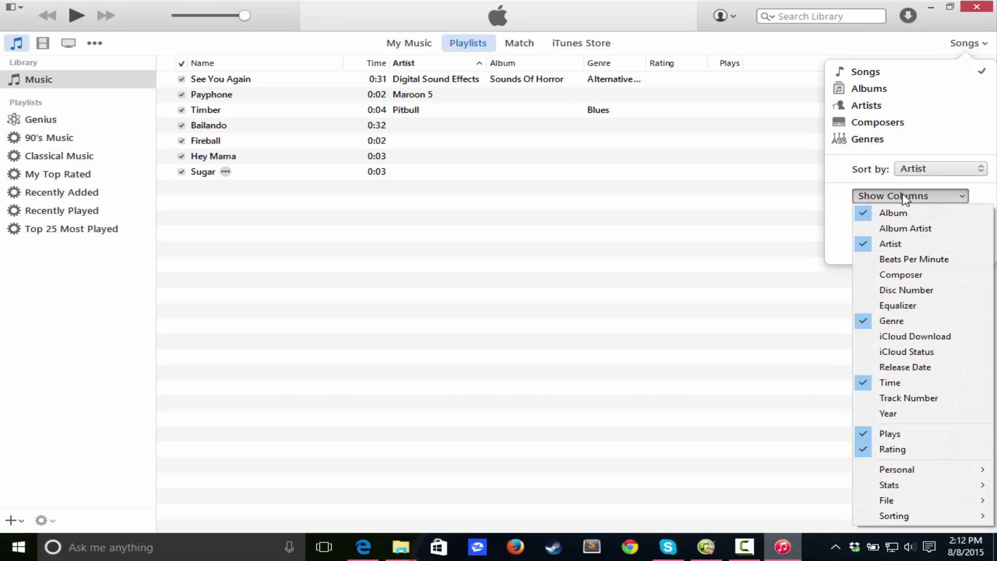
left_click(637, 250)
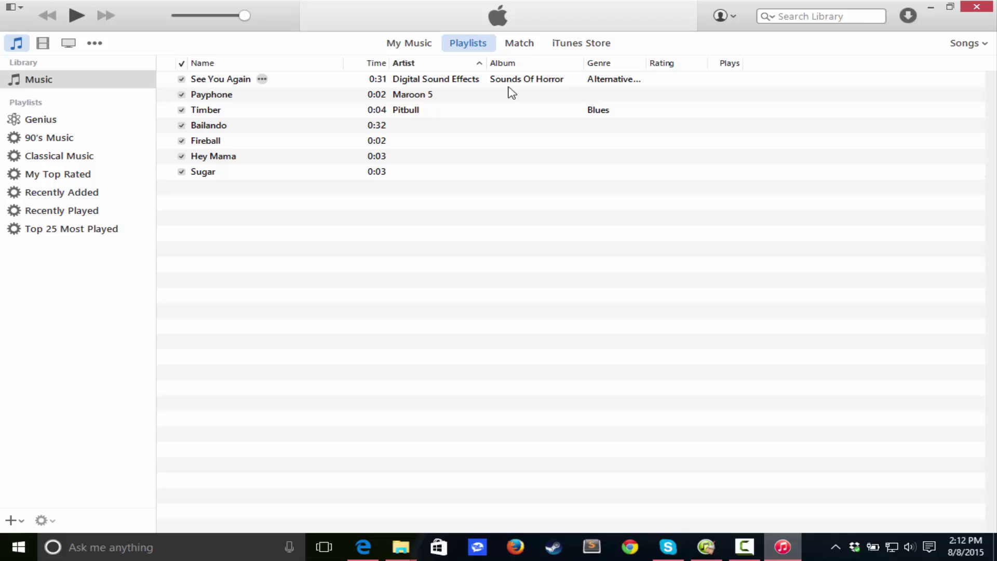
Step: Play and pause See You Again, then select Bailando
double_click(225, 80)
key("space")
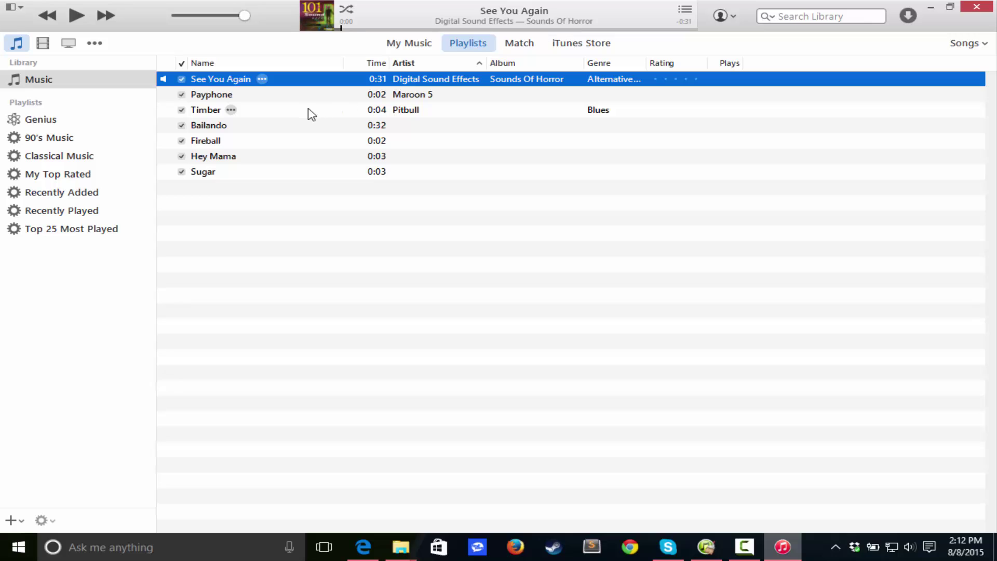
left_click(239, 127)
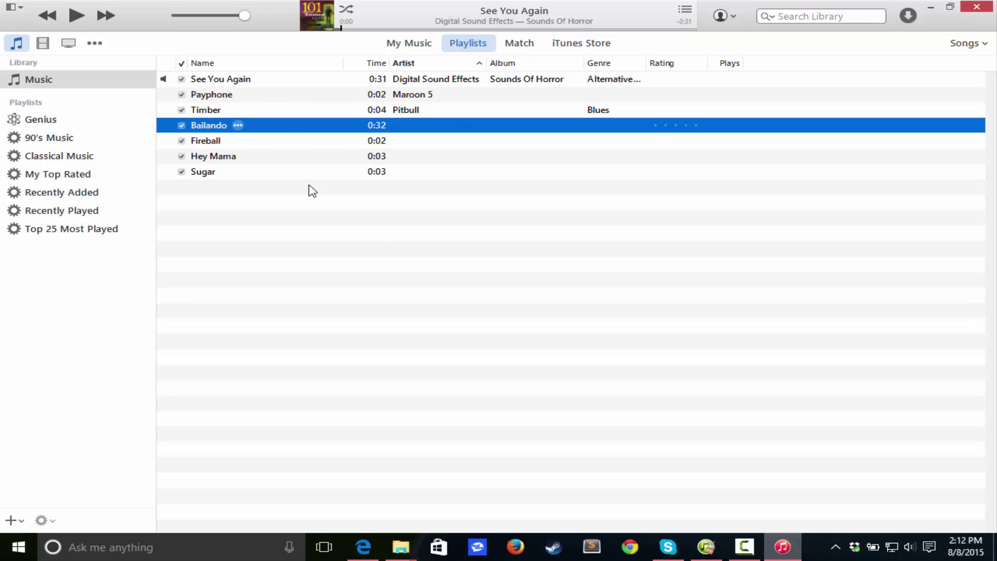
Step: Bring Leawo Tunes Cleaner back to its Welcome screen, cancelling a stray open-music-files dialog
left_click(705, 547)
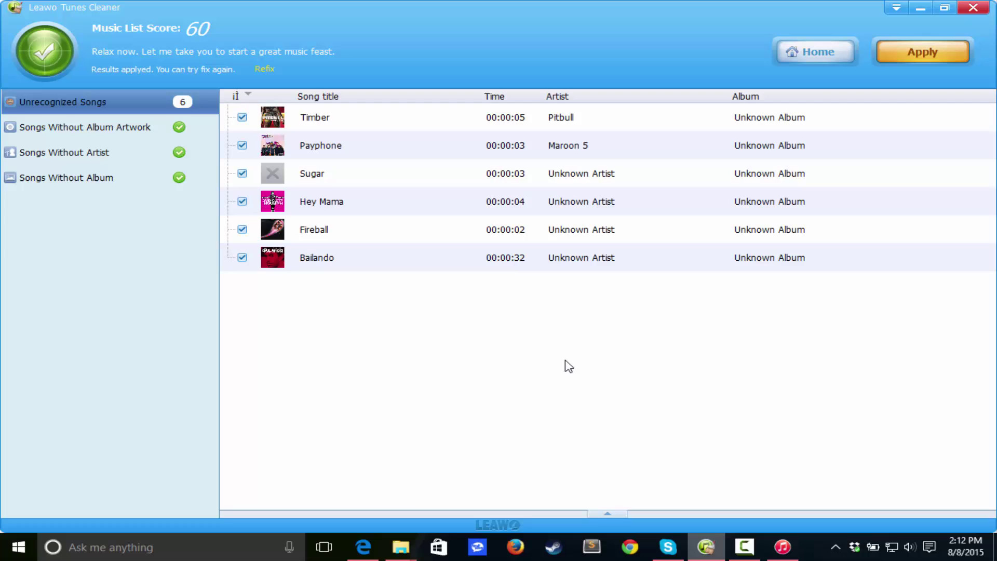
left_click(836, 56)
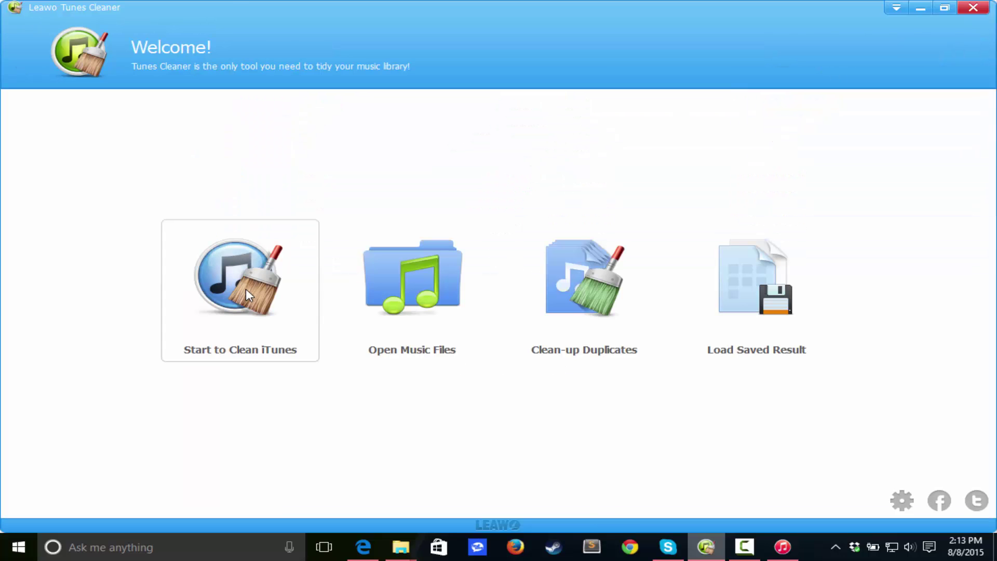
left_click(431, 276)
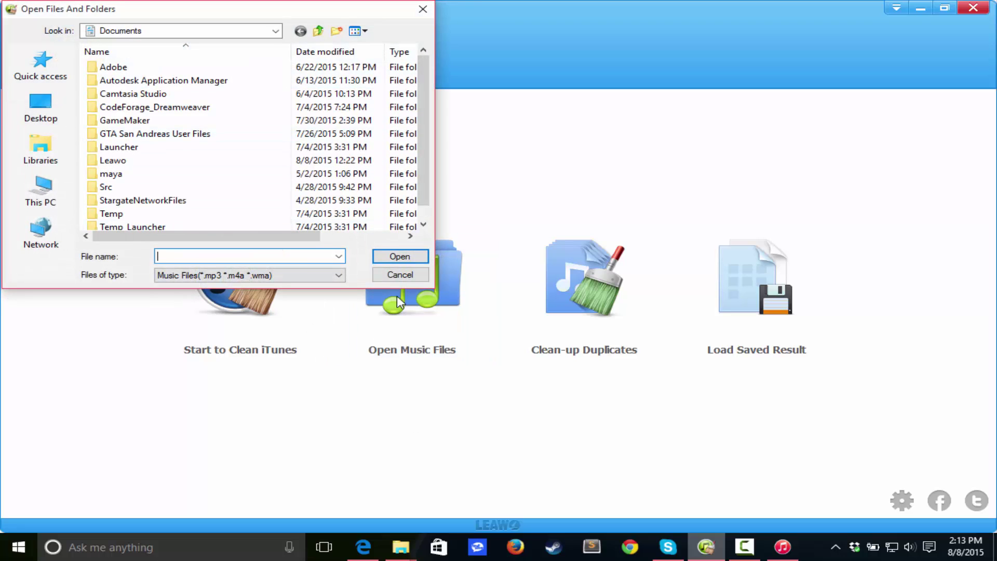
left_click(402, 276)
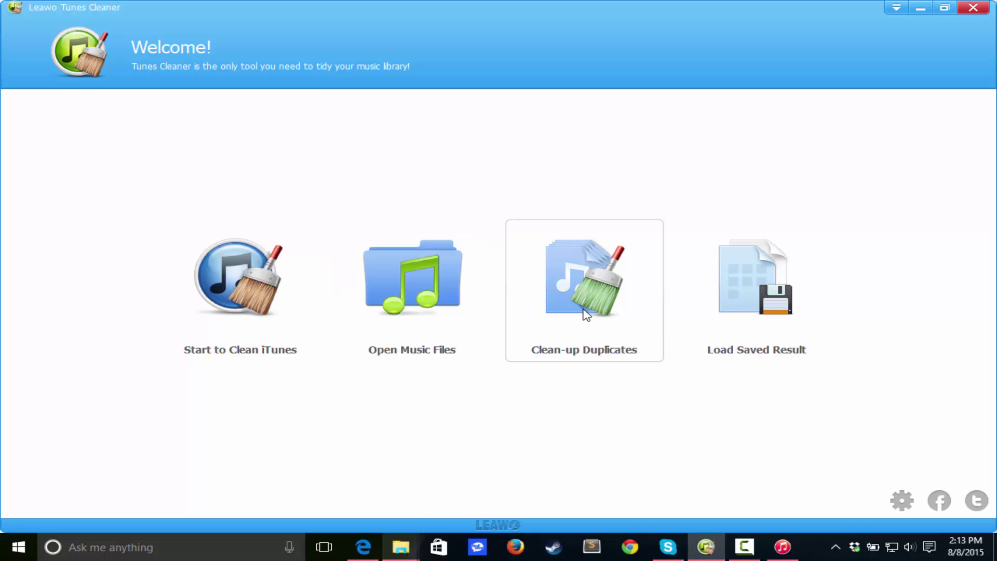
Step: Run a Clean-up Duplicates scan of the iTunes library, find no duplicates, and exit the results
left_click(605, 297)
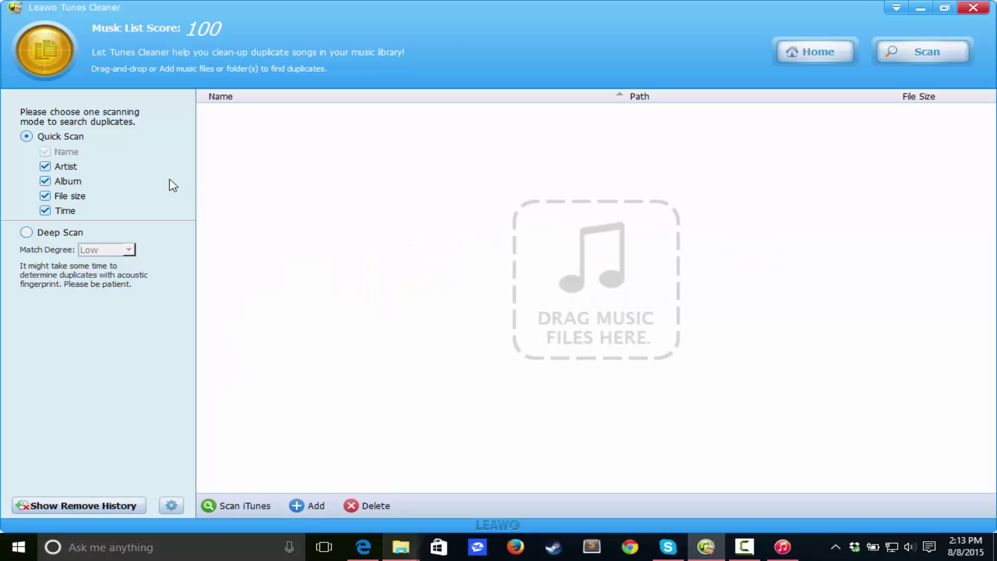
left_click(262, 506)
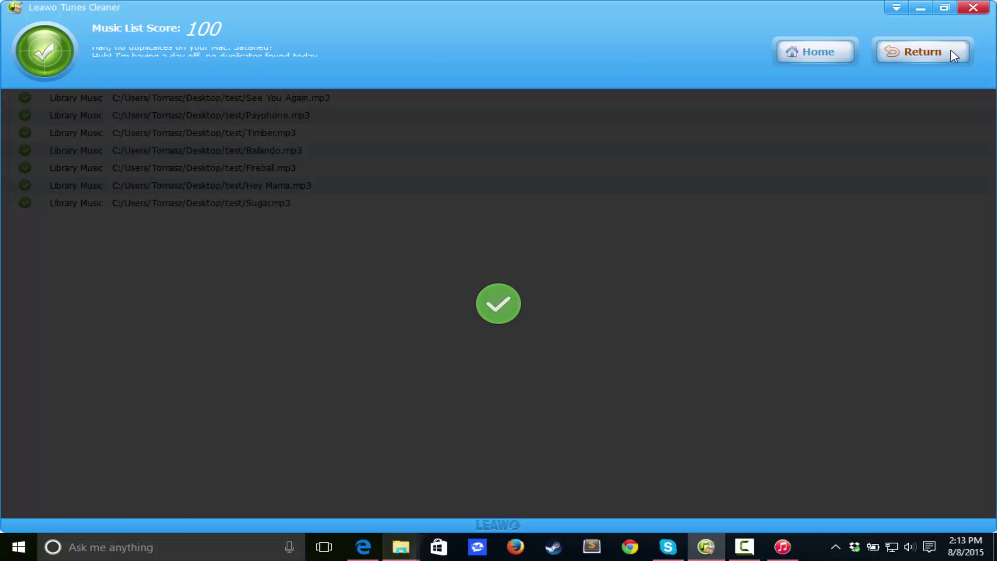
left_click(894, 57)
left_click(814, 51)
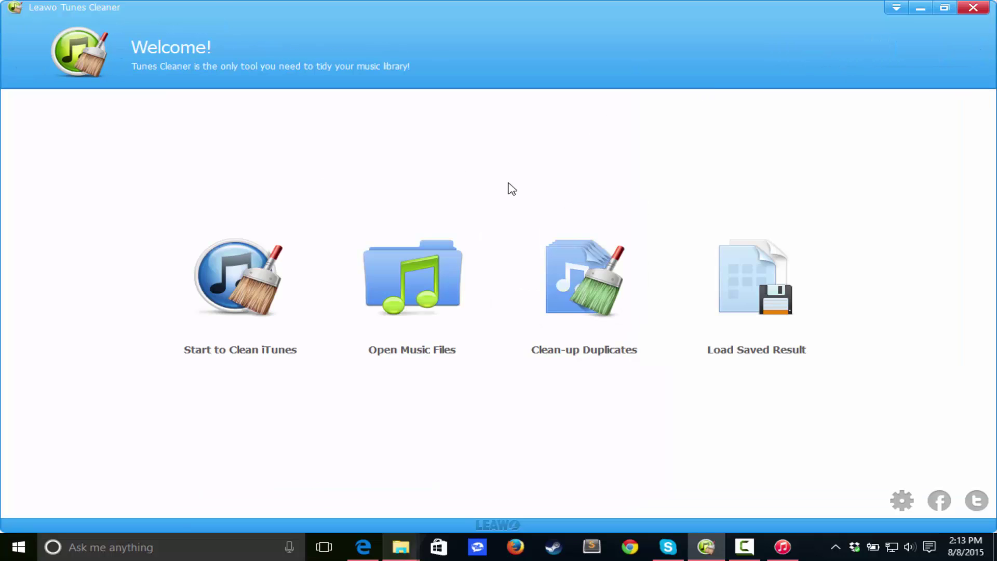
left_click(751, 301)
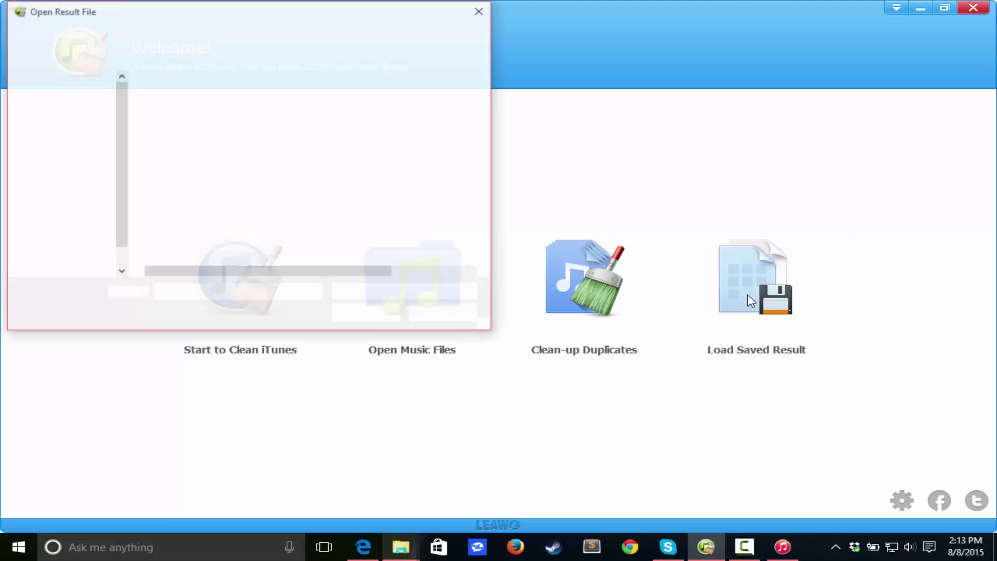
left_click(421, 313)
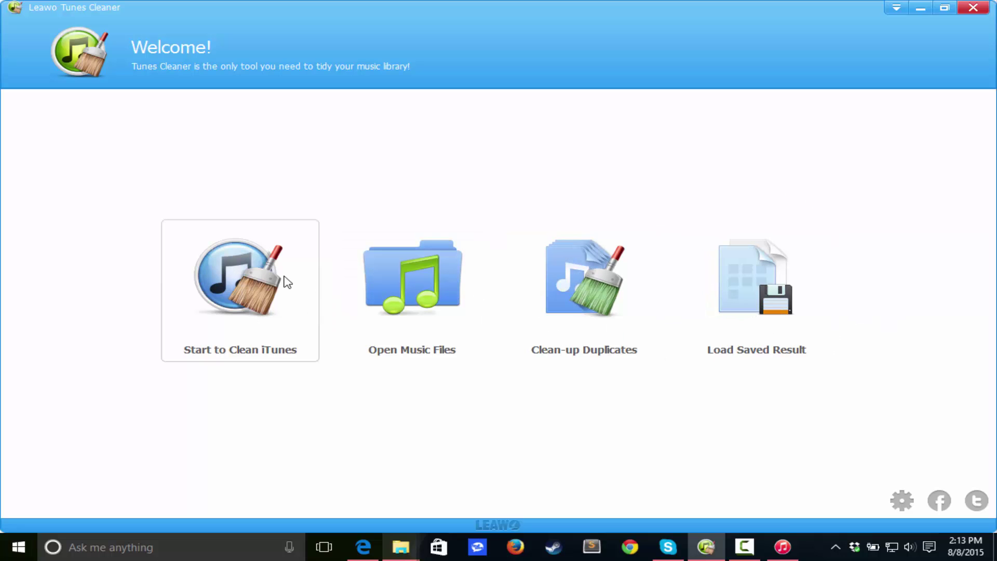
key("super")
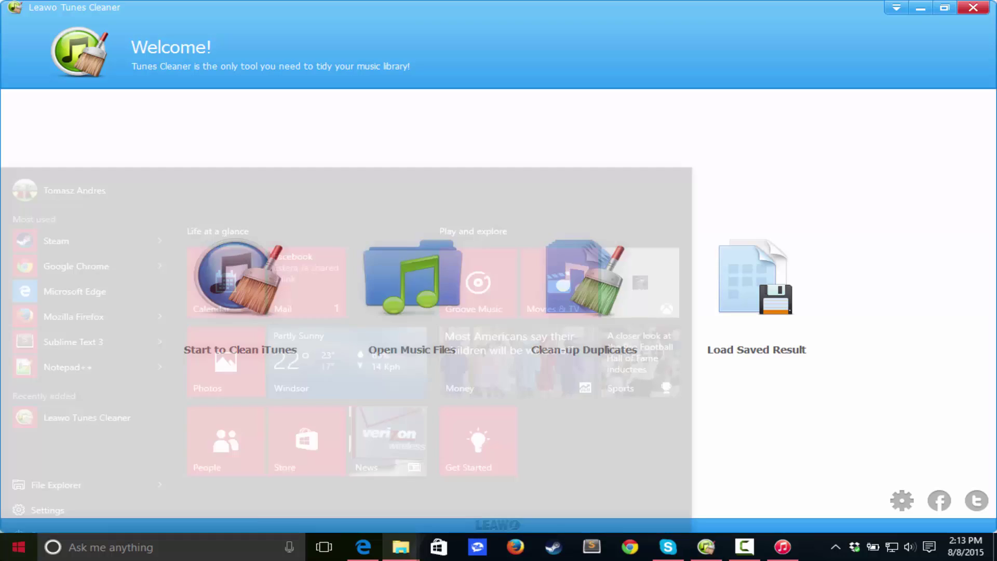